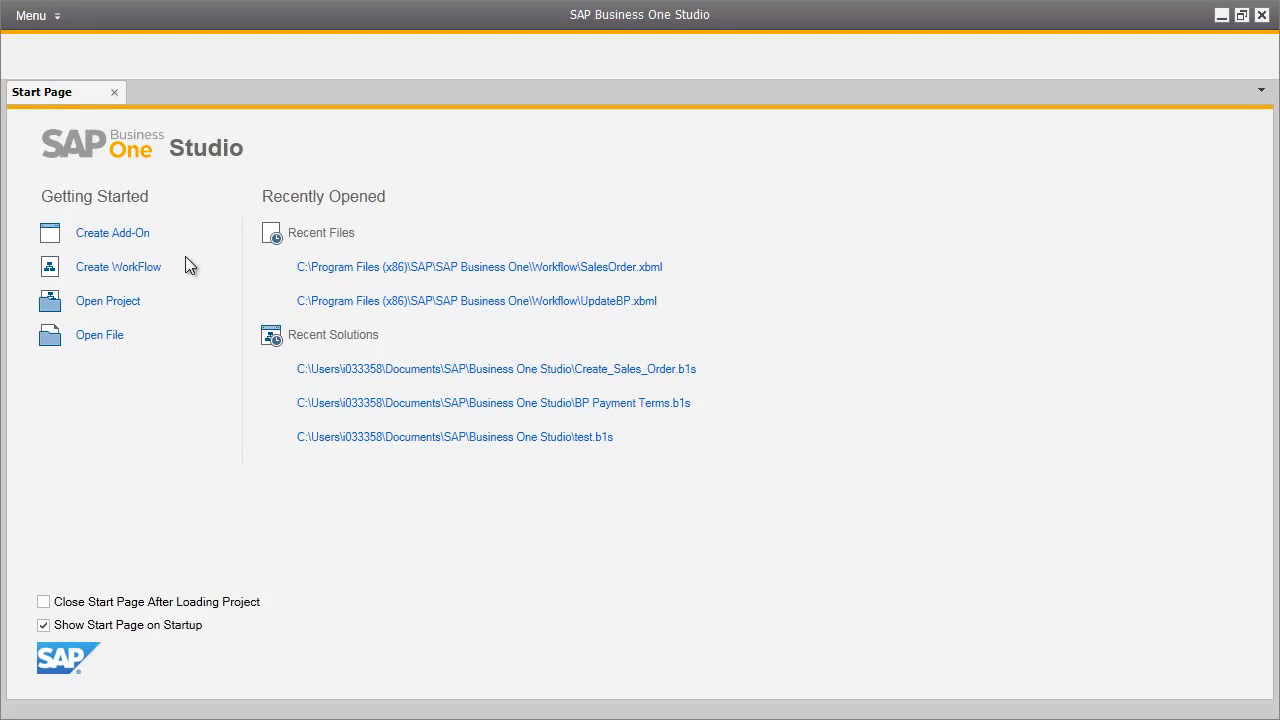
Create a new workflow project named "BP Credit Limits" with the same package name in the default folder
{"action": "left_click", "coordinate": [146, 267]}
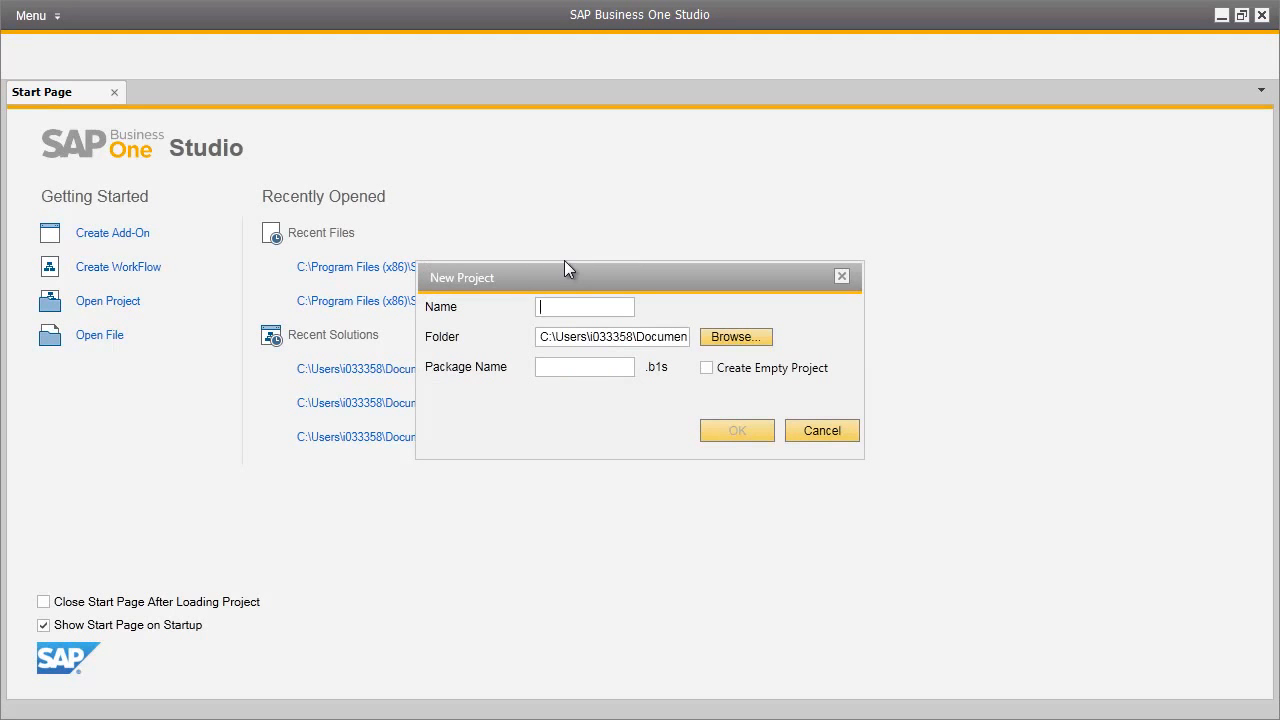
{"action": "type", "text": "BP Credit Limits"}
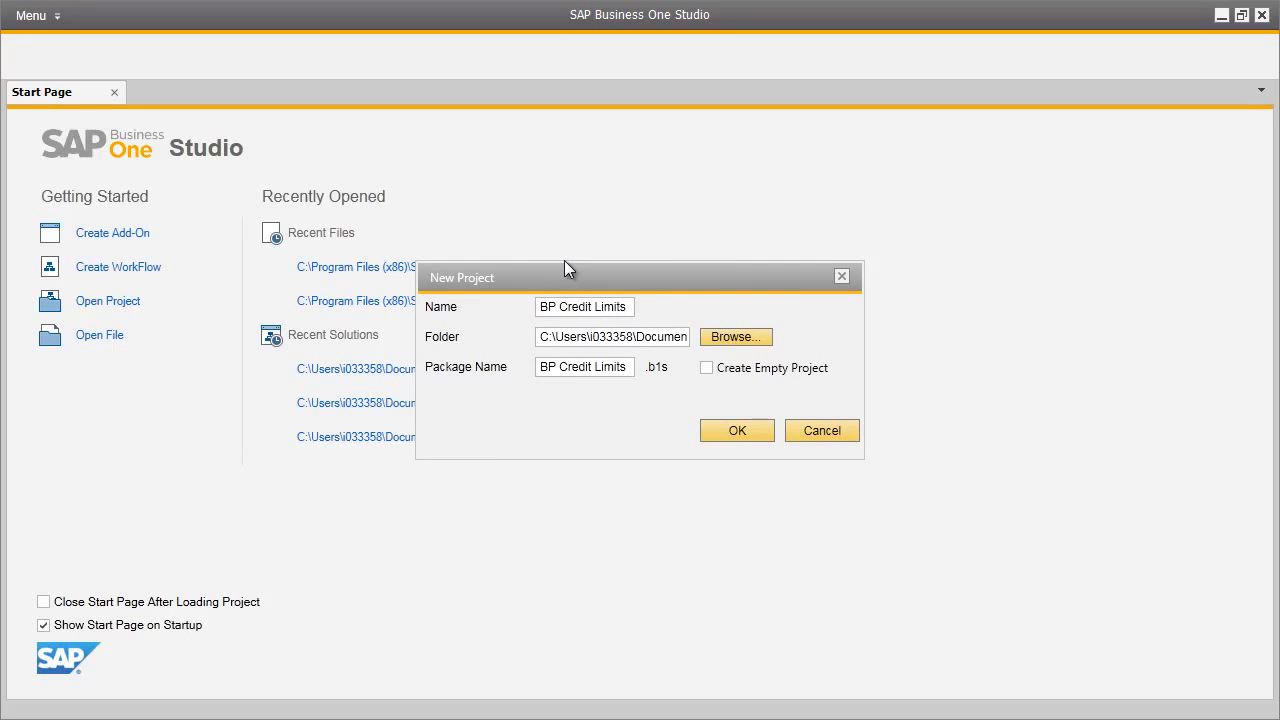
{"action": "left_click", "coordinate": [737, 430]}
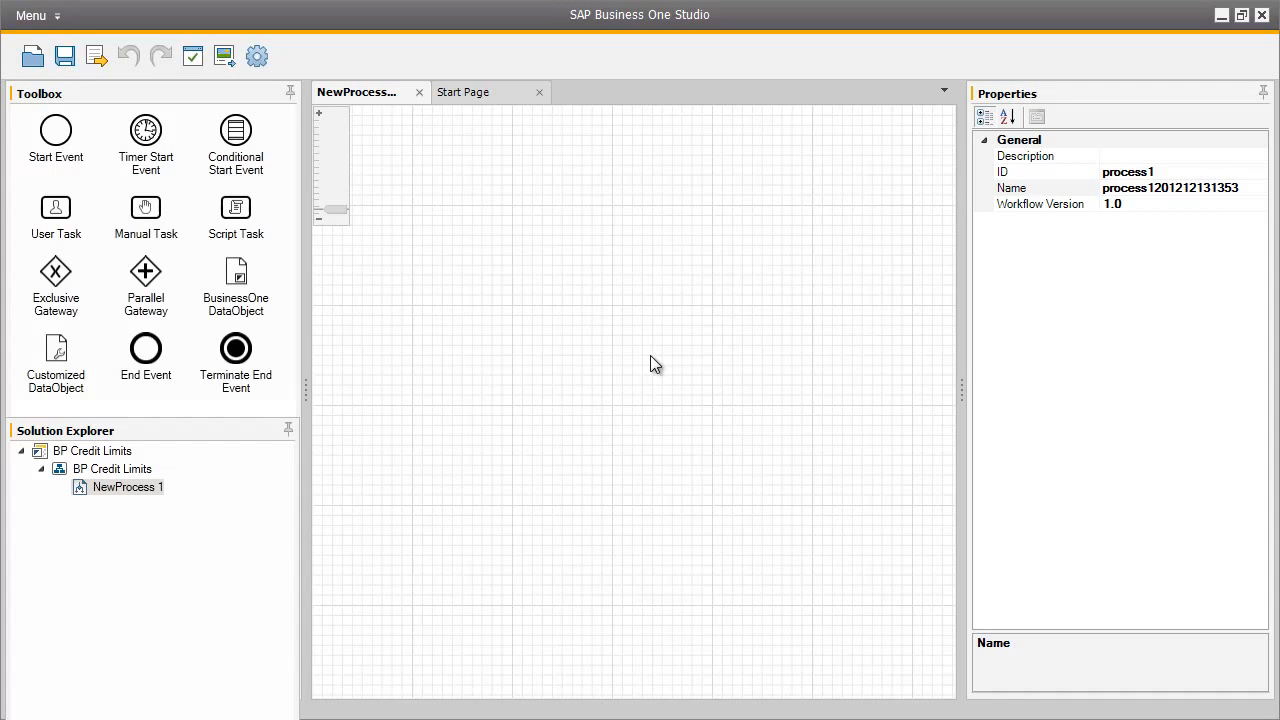
Set both the ID and the name of the new process to BPCreditLimit
{"action": "left_click", "coordinate": [1160, 171]}
{"action": "type", "text": "BPCreditLimit"}
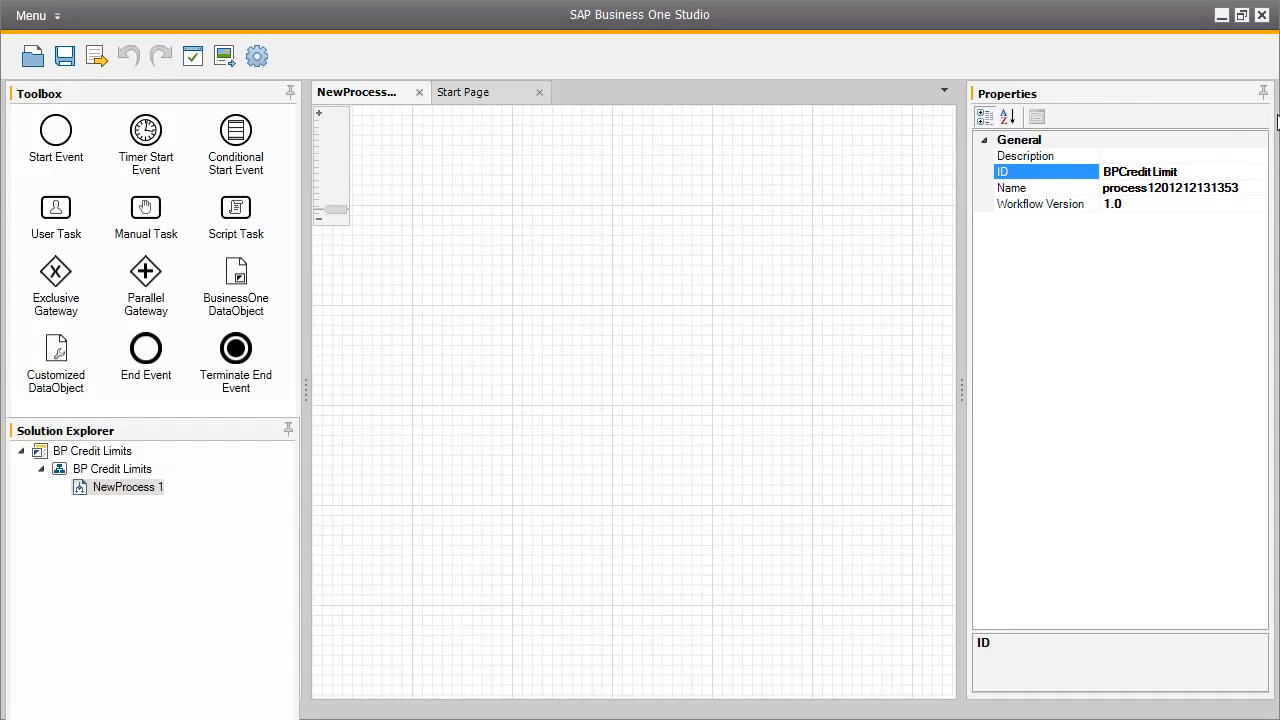
{"action": "left_click", "coordinate": [1208, 190]}
{"action": "type", "text": "BP"}
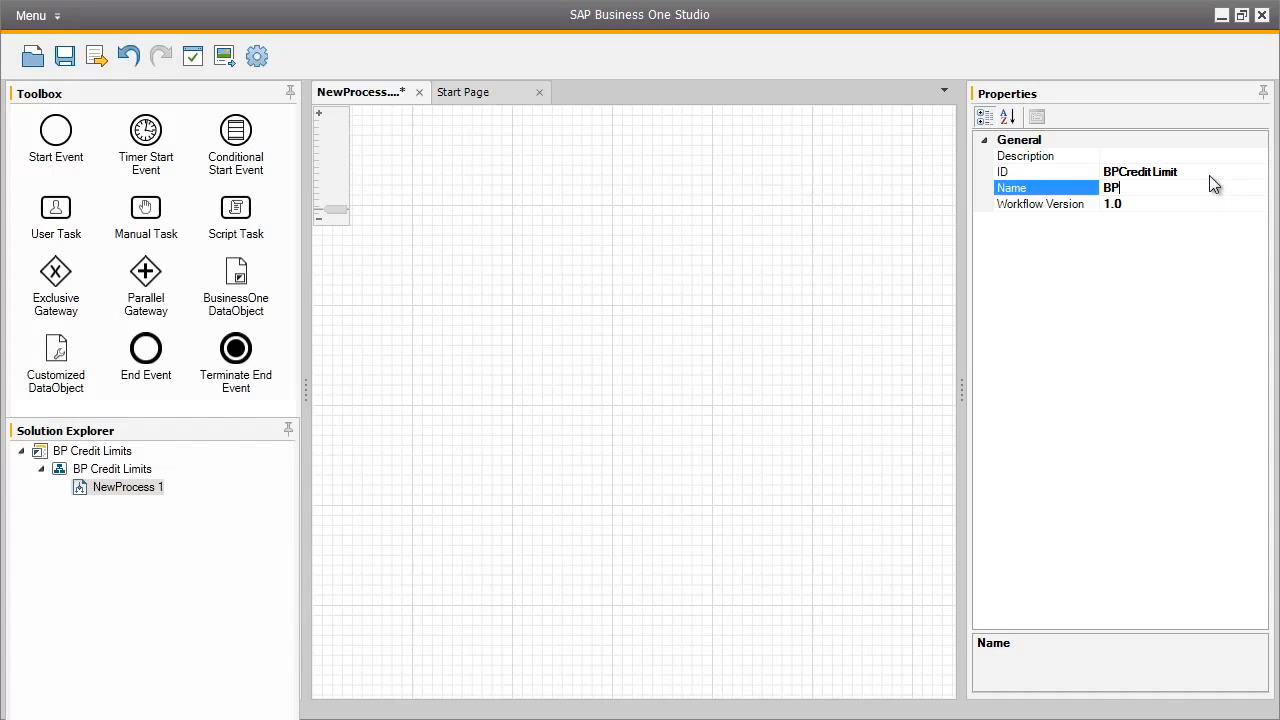
{"action": "type", "text": "CreditLimit"}
Place a start event on the empty canvas with a user task beside it, and connect the event to the task
{"action": "left_click_drag", "start_coordinate": [70, 133], "coordinate": [391, 305]}
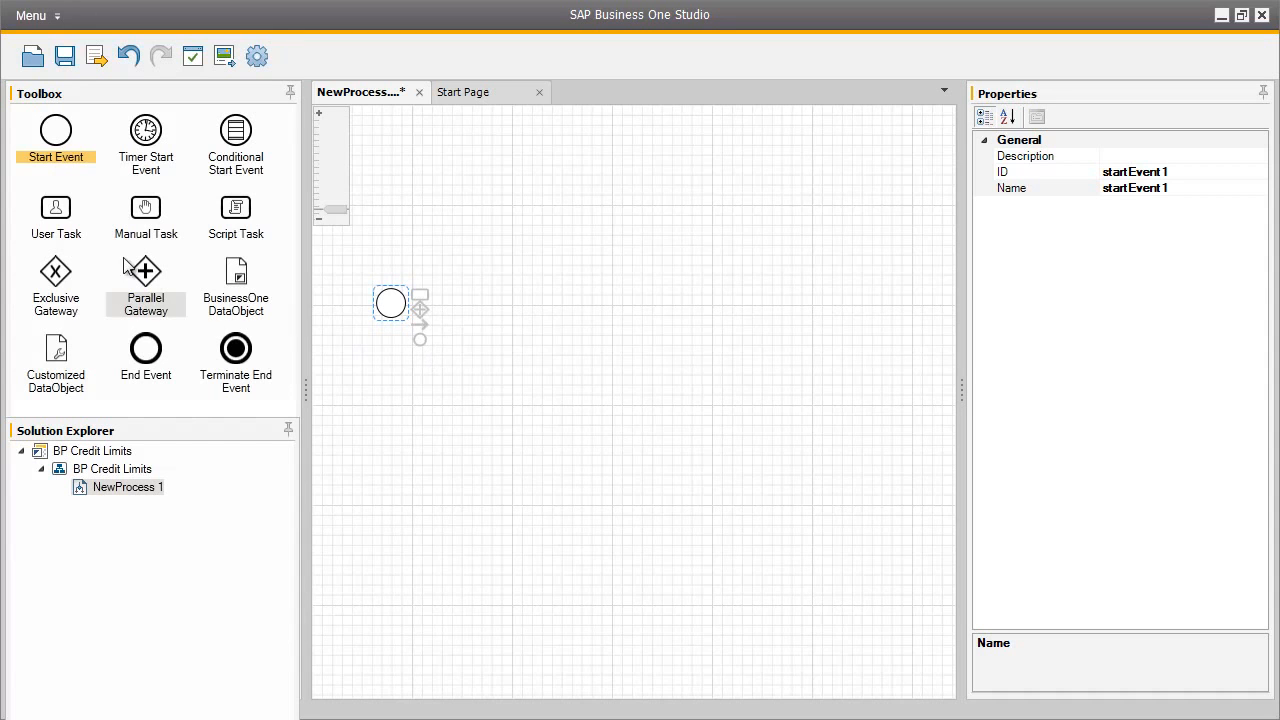
{"action": "left_click_drag", "start_coordinate": [58, 214], "coordinate": [500, 300]}
{"action": "left_click_drag", "start_coordinate": [424, 328], "coordinate": [503, 330]}
Set the user task's business object to BusinessPartners, without logging in to a company
{"action": "left_click", "coordinate": [590, 322]}
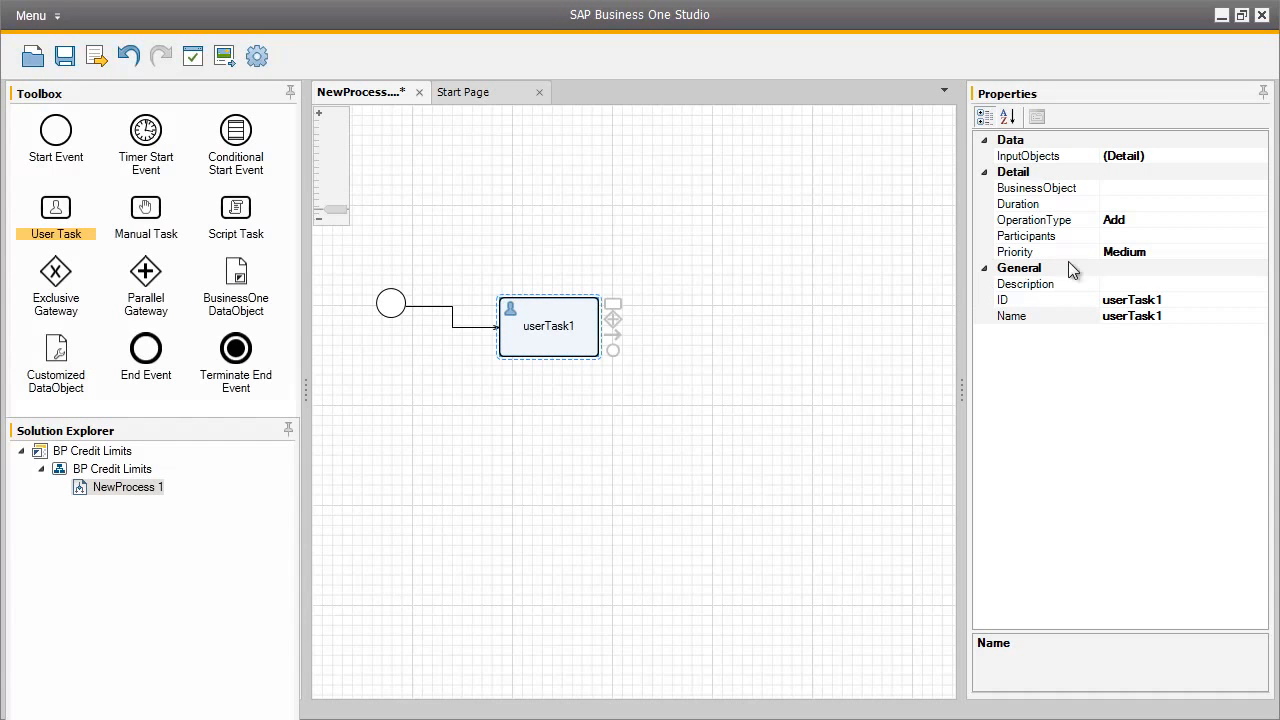
{"action": "left_click", "coordinate": [1185, 188]}
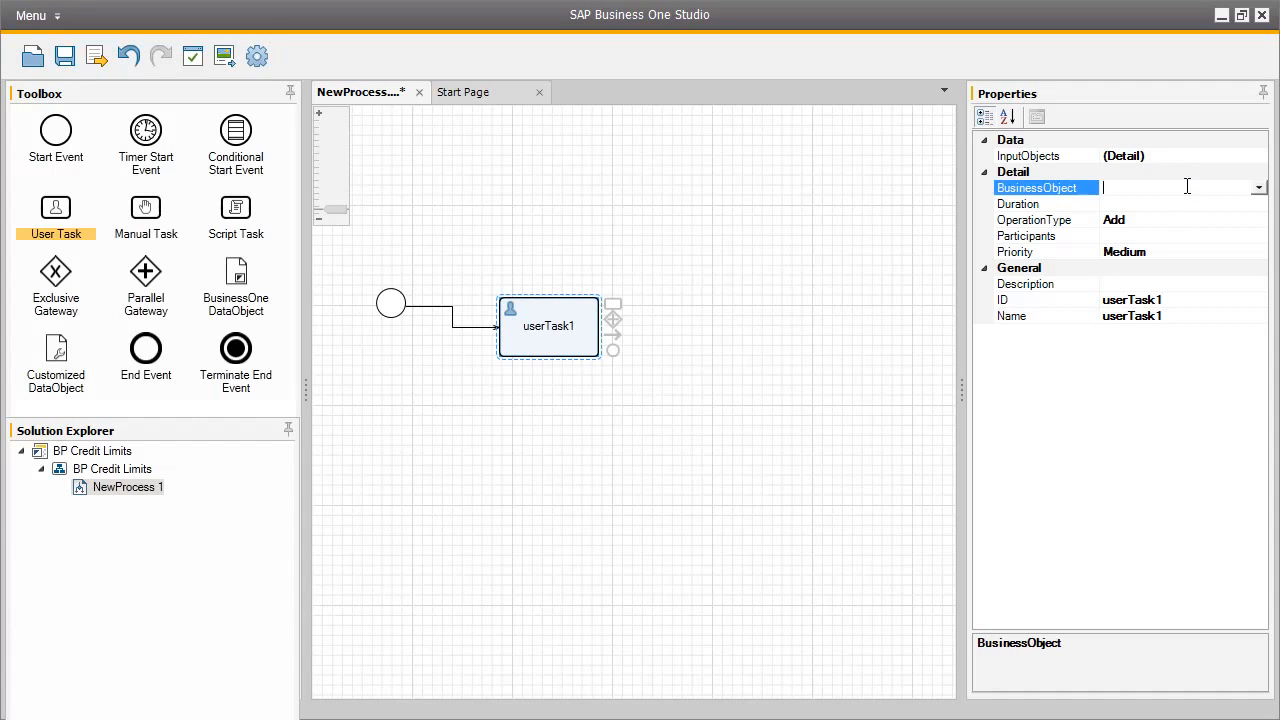
{"action": "left_click", "coordinate": [1259, 190]}
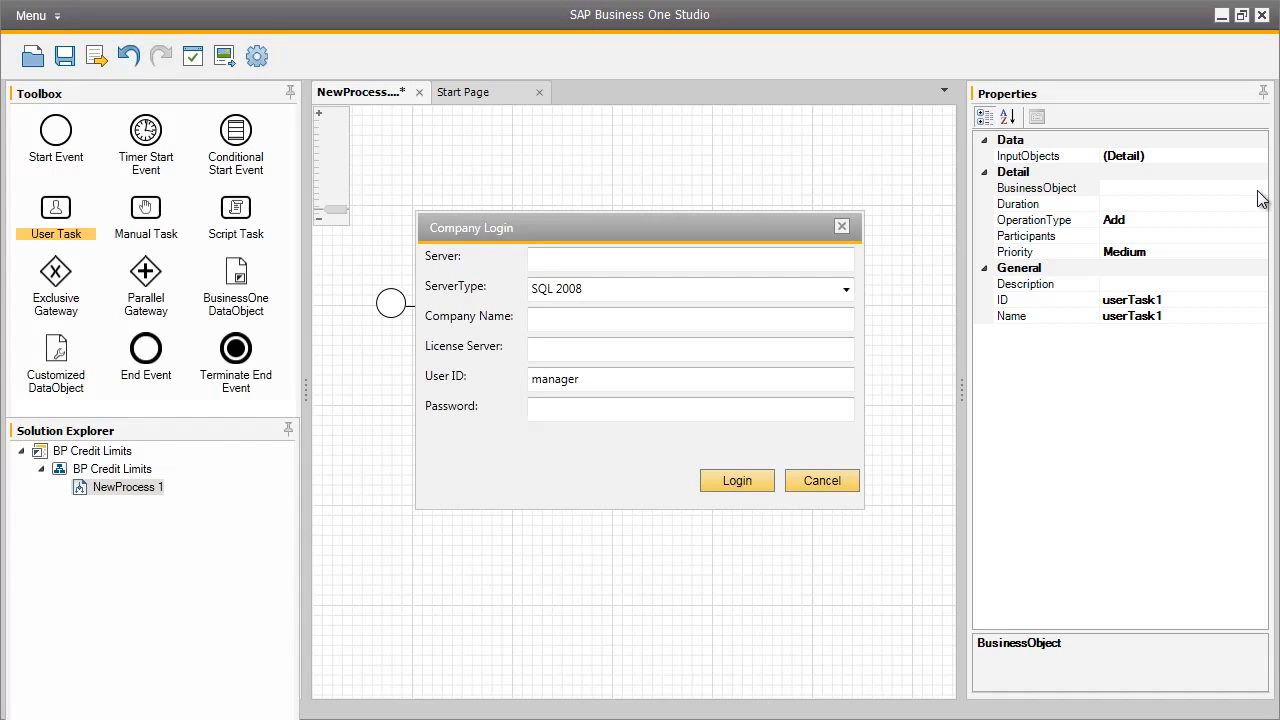
{"action": "left_click", "coordinate": [836, 481]}
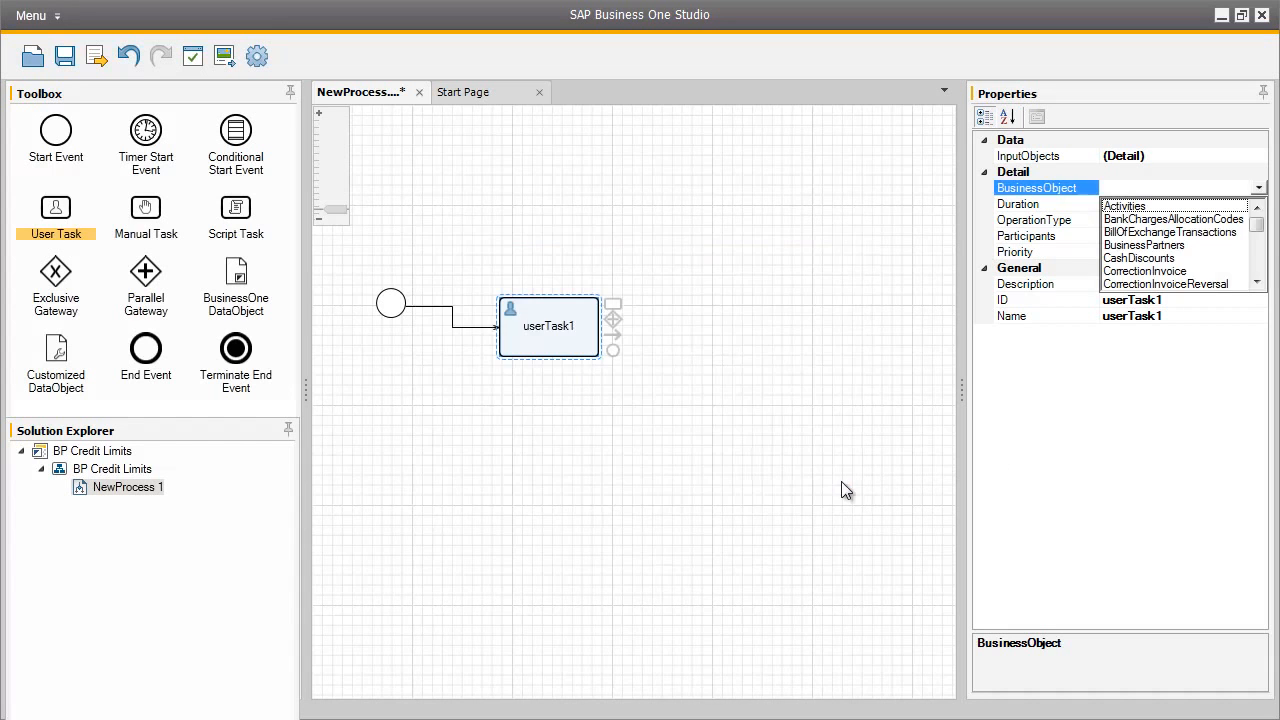
{"action": "left_click", "coordinate": [1185, 250]}
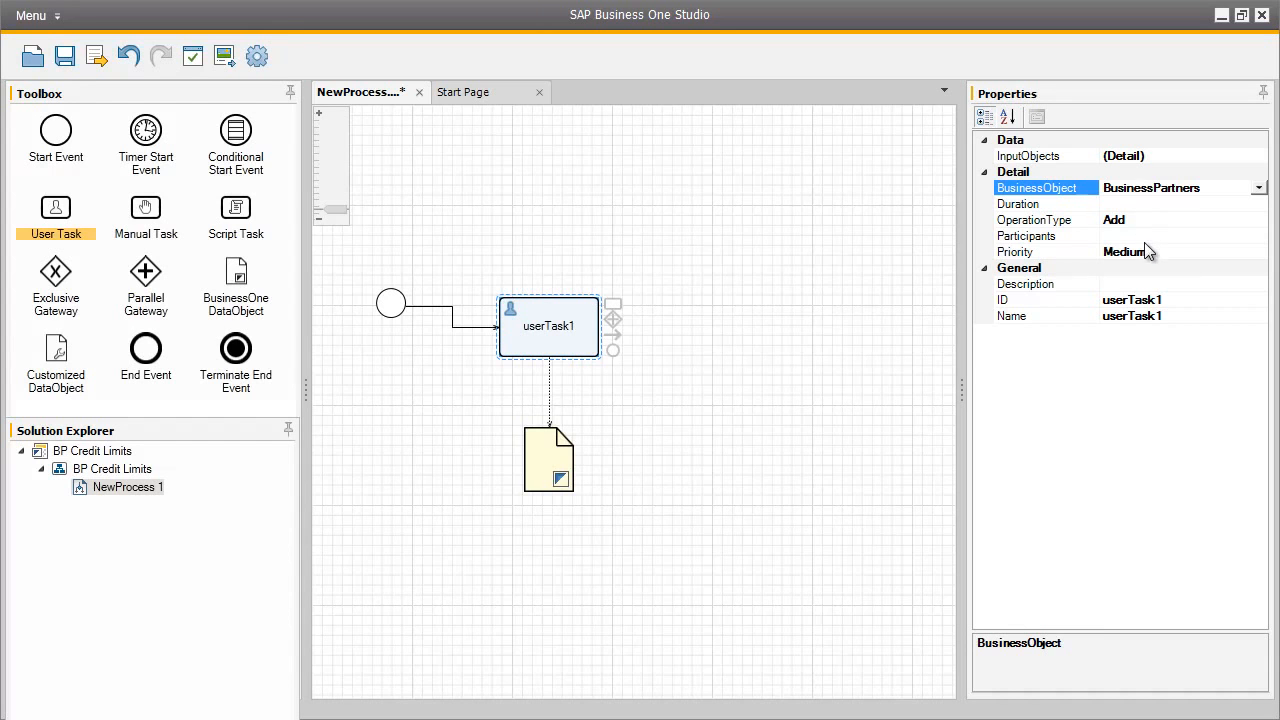
Assign a participant to the user task by entering the SAP Business One user's name, without logging in to a company
{"action": "left_click", "coordinate": [1149, 236]}
{"action": "left_click", "coordinate": [1260, 240]}
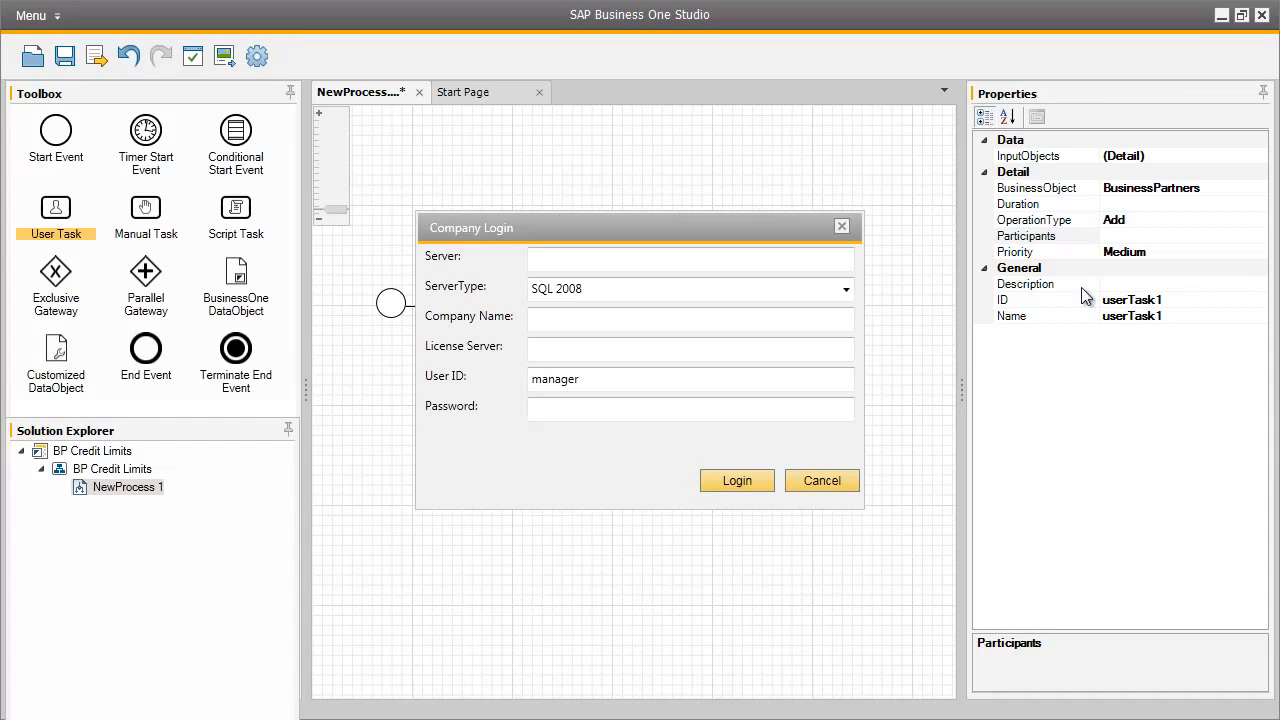
{"action": "left_click", "coordinate": [618, 265]}
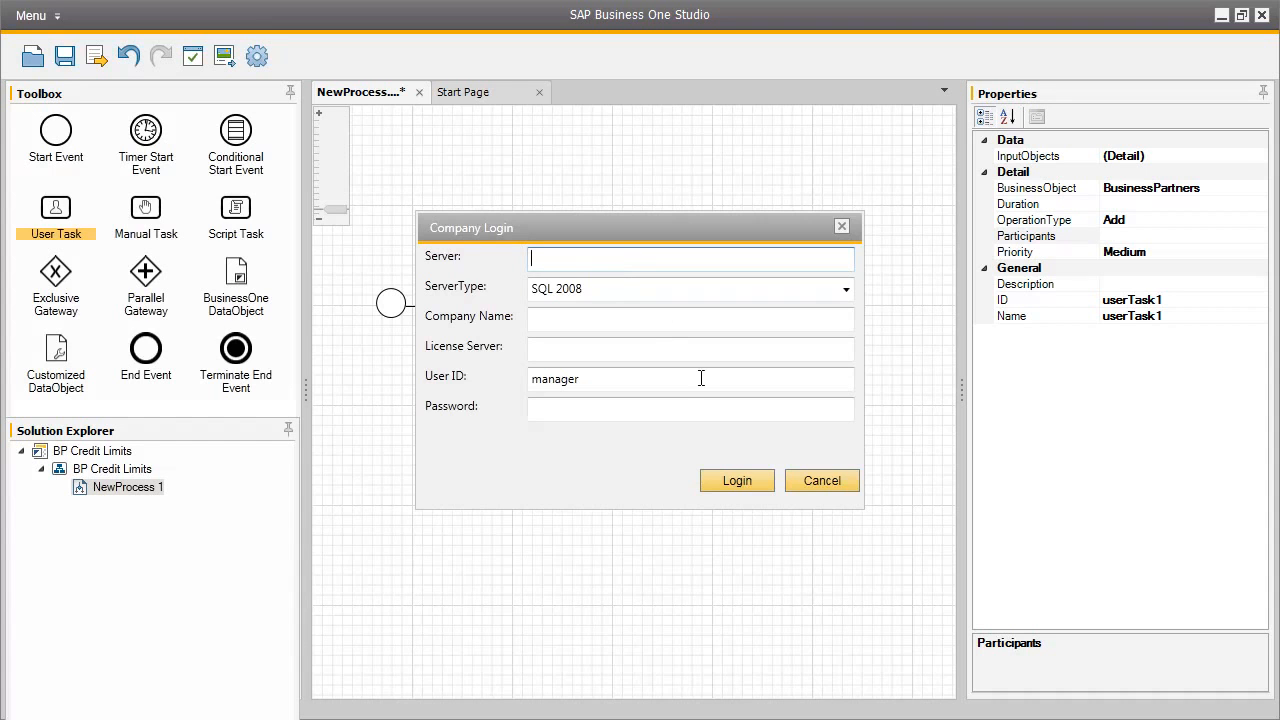
{"action": "left_click", "coordinate": [816, 484]}
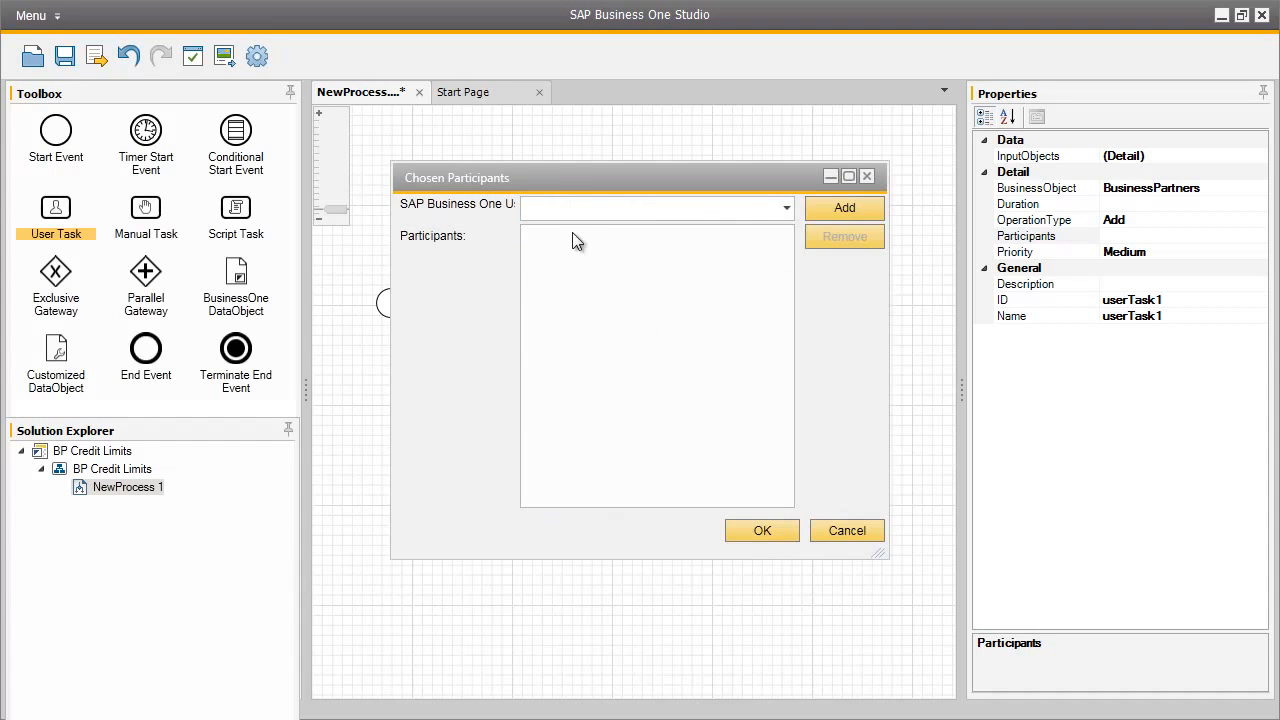
{"action": "type", "text": "brad"}
{"action": "left_click", "coordinate": [828, 210]}
{"action": "left_click", "coordinate": [545, 238]}
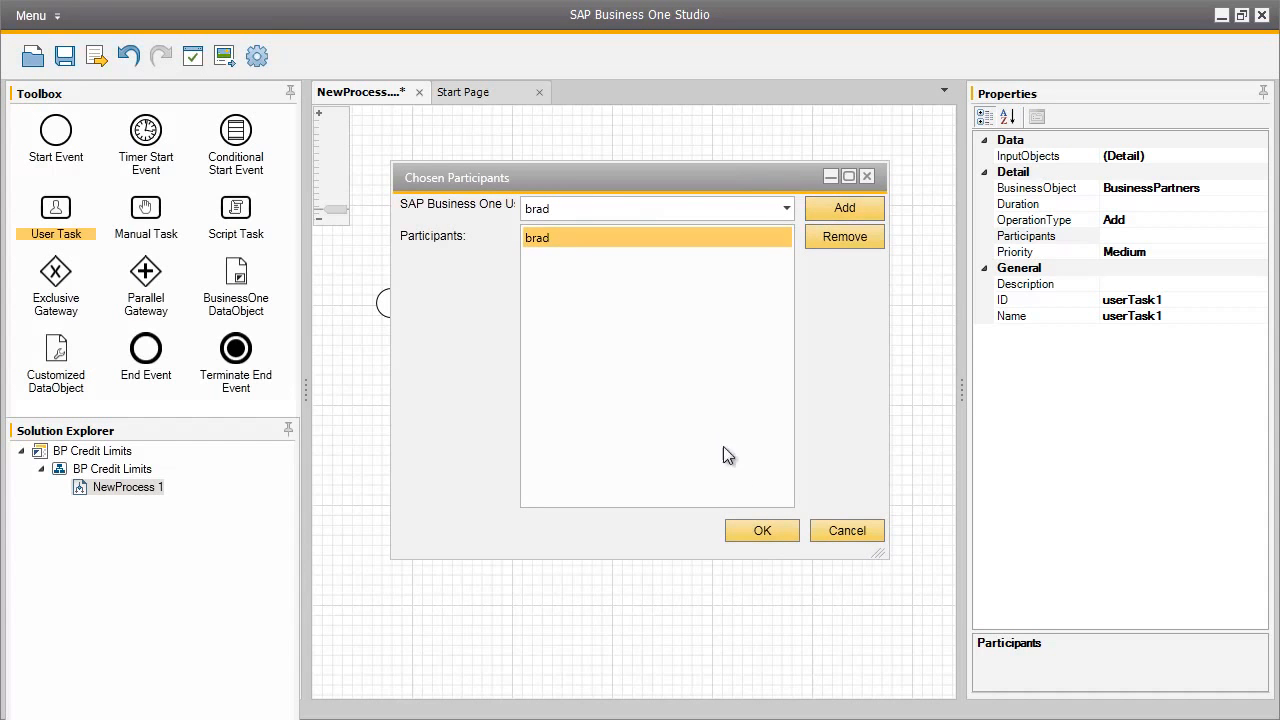
{"action": "left_click", "coordinate": [764, 531]}
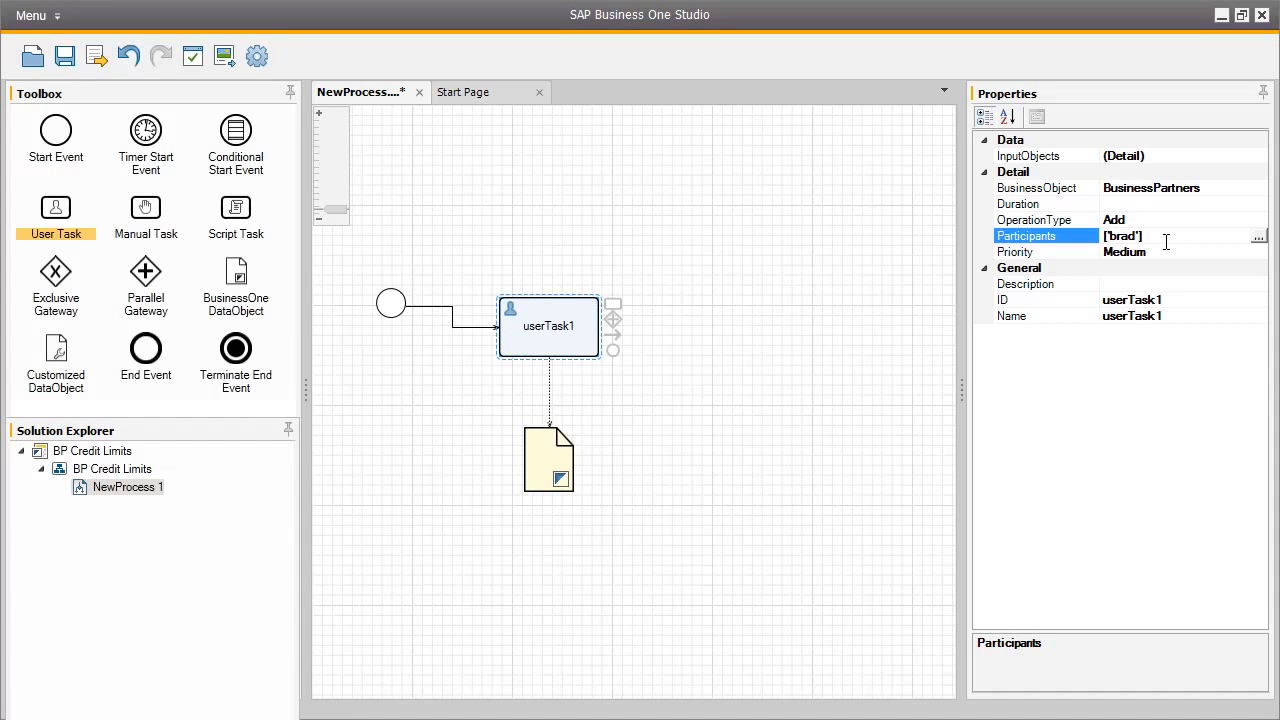
Set the user task's ID to AddBP and its name to "Add Business Partners"
{"action": "left_click", "coordinate": [1169, 298]}
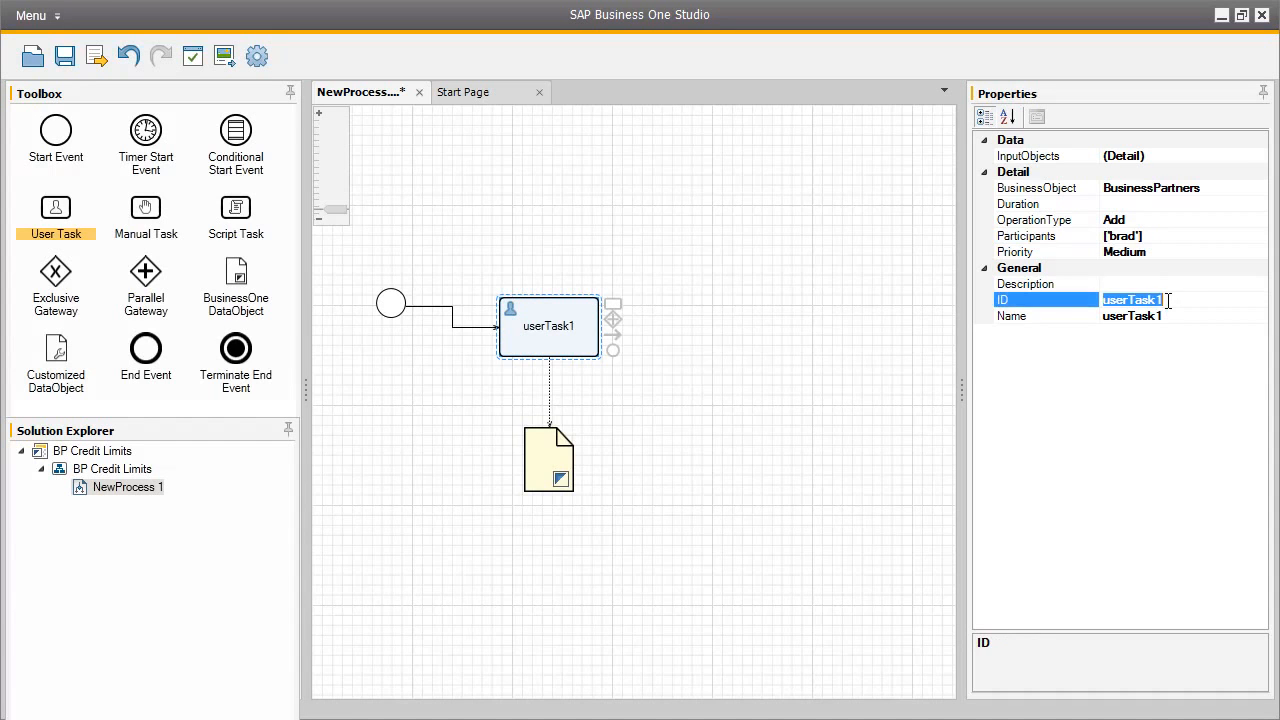
{"action": "type", "text": "AddBP"}
{"action": "left_click", "coordinate": [1161, 315]}
{"action": "type", "text": "Add Business Partners"}
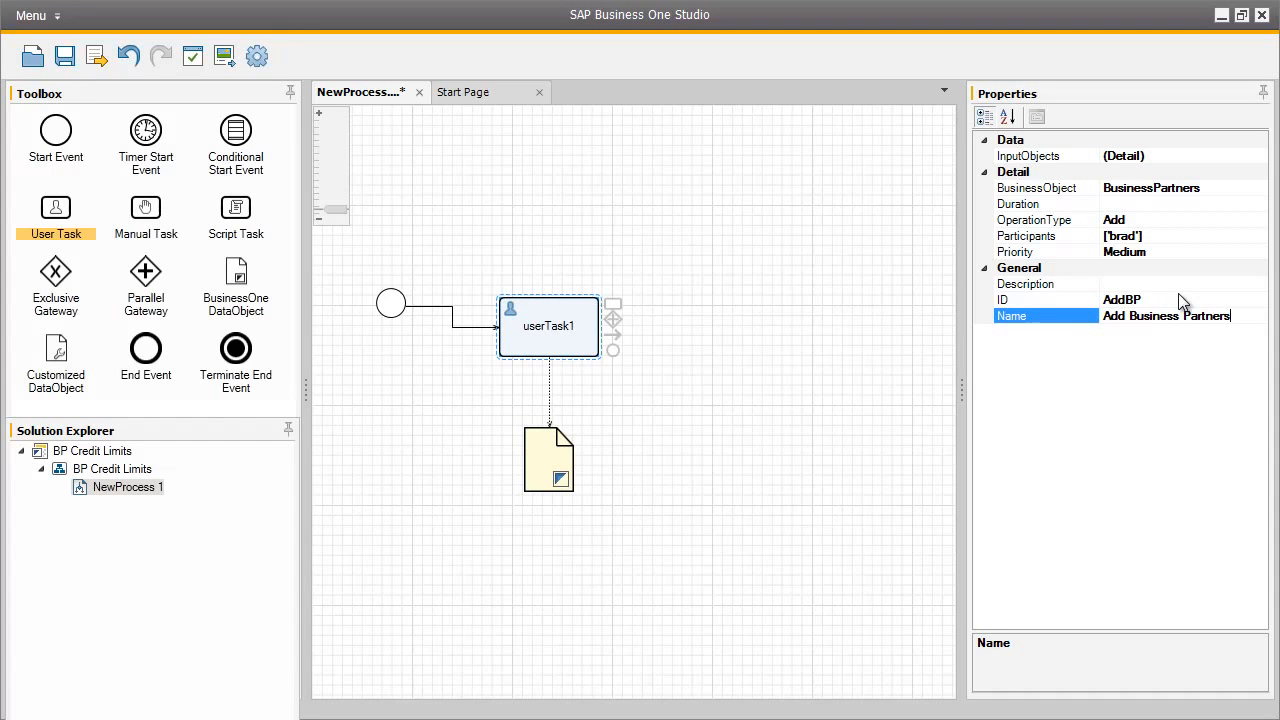
Enter "Add new business partner" as the description of the Add Business Partners task
{"action": "left_click", "coordinate": [1193, 284]}
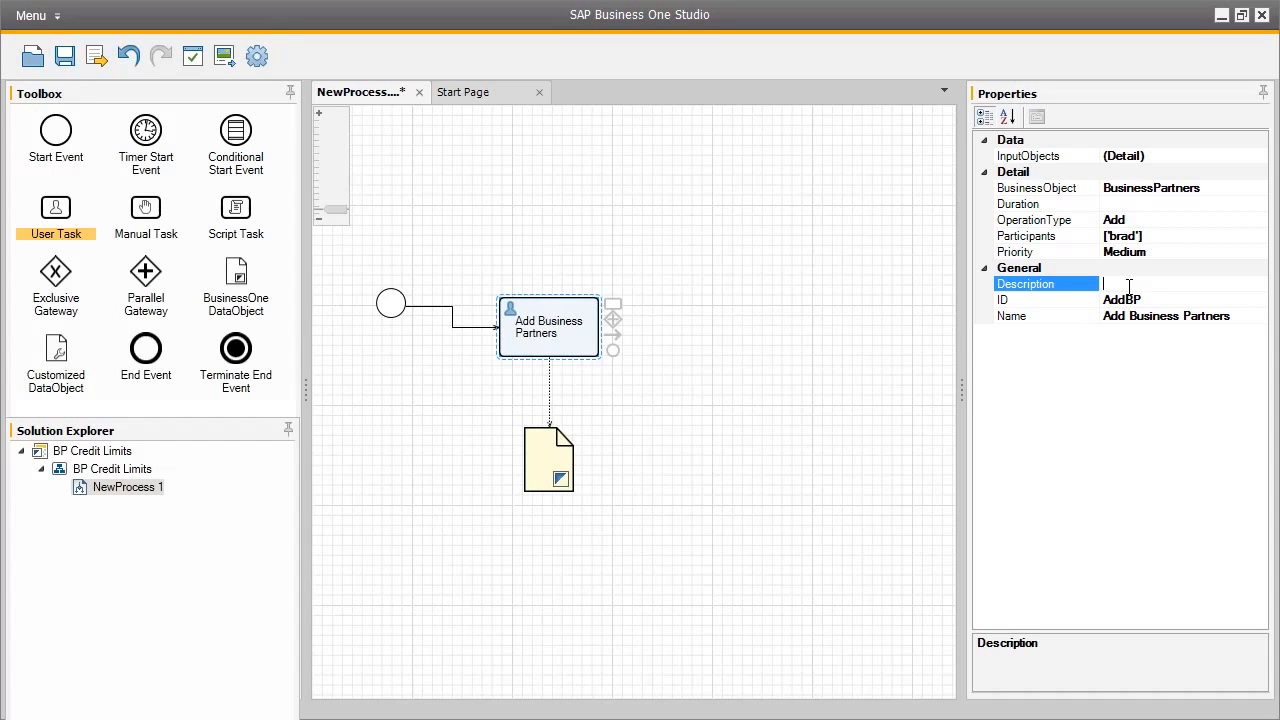
{"action": "type", "text": "Add new business partner"}
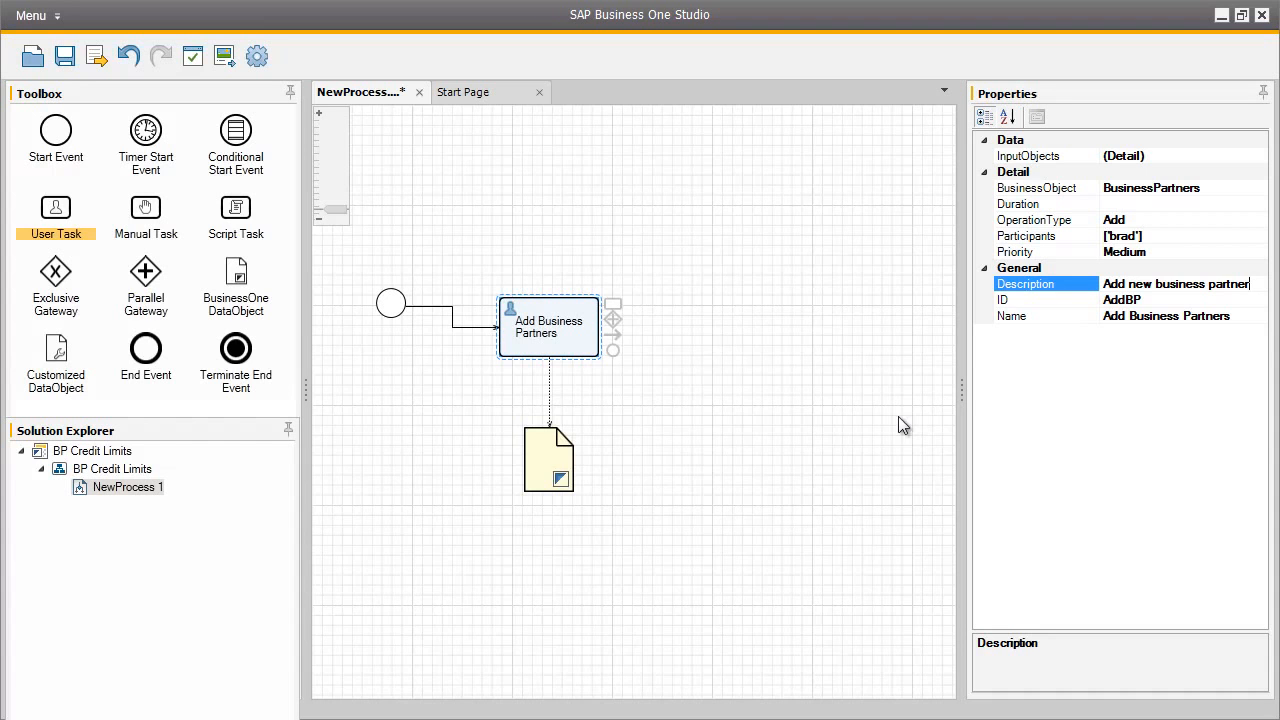
Give the data object below the Add Business Partners task the ID BP and the name "Business Partner"
{"action": "left_click", "coordinate": [540, 456]}
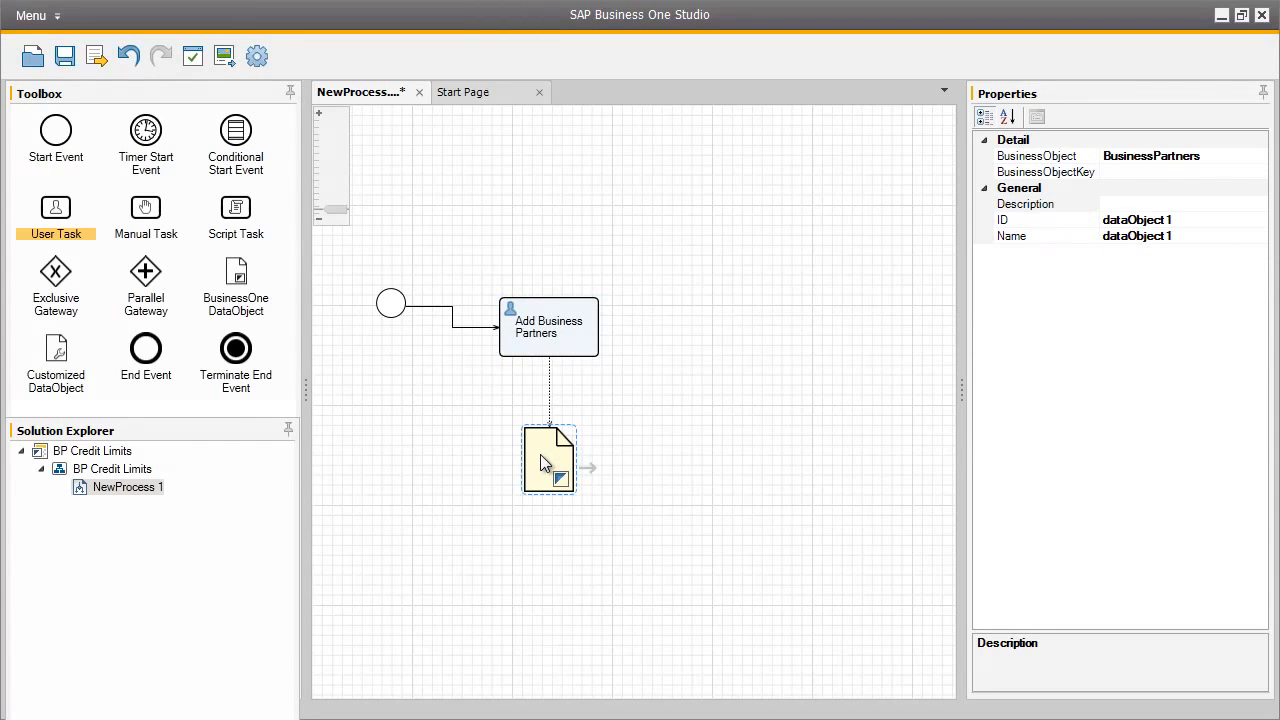
{"action": "left_click", "coordinate": [1165, 220]}
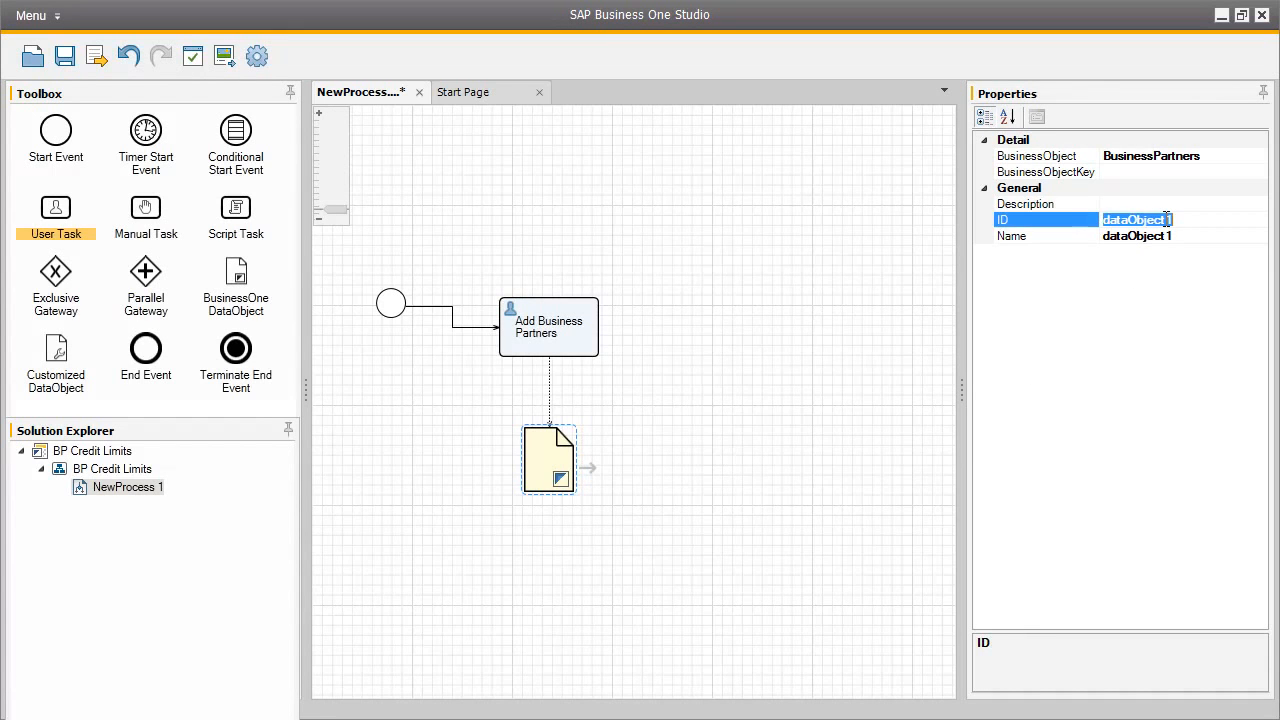
{"action": "type", "text": "BP"}
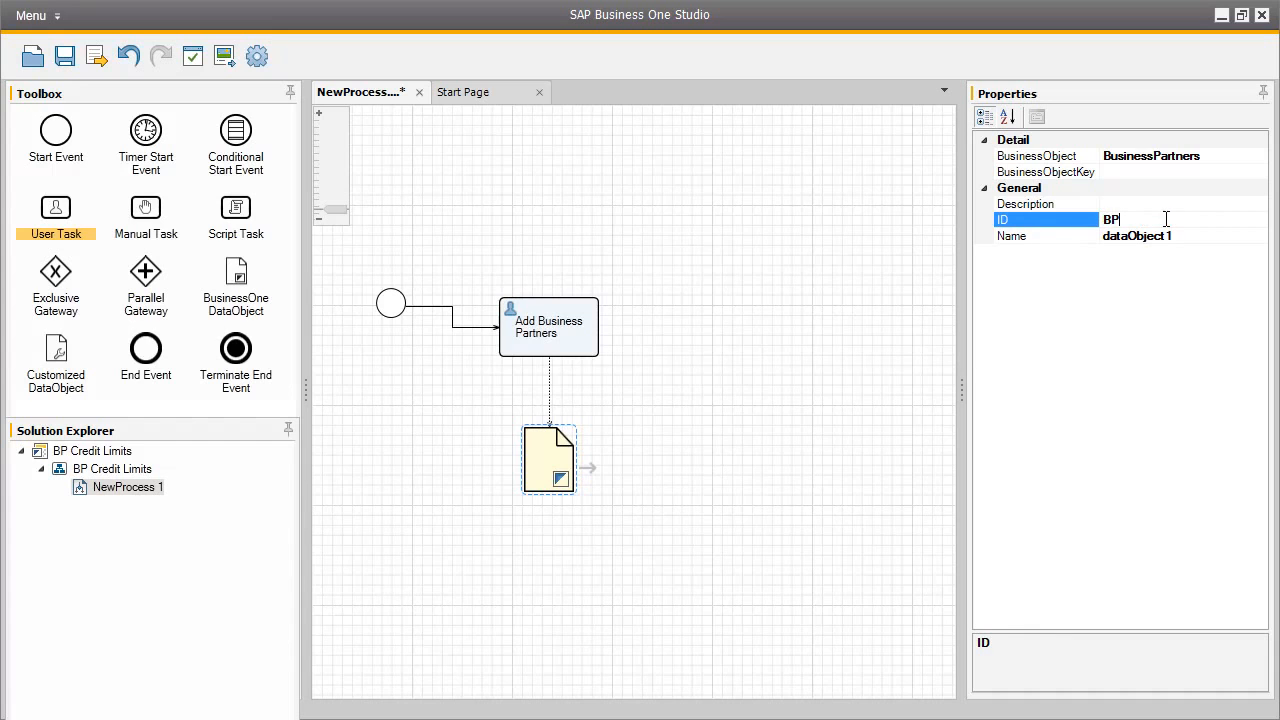
{"action": "left_click", "coordinate": [1163, 236]}
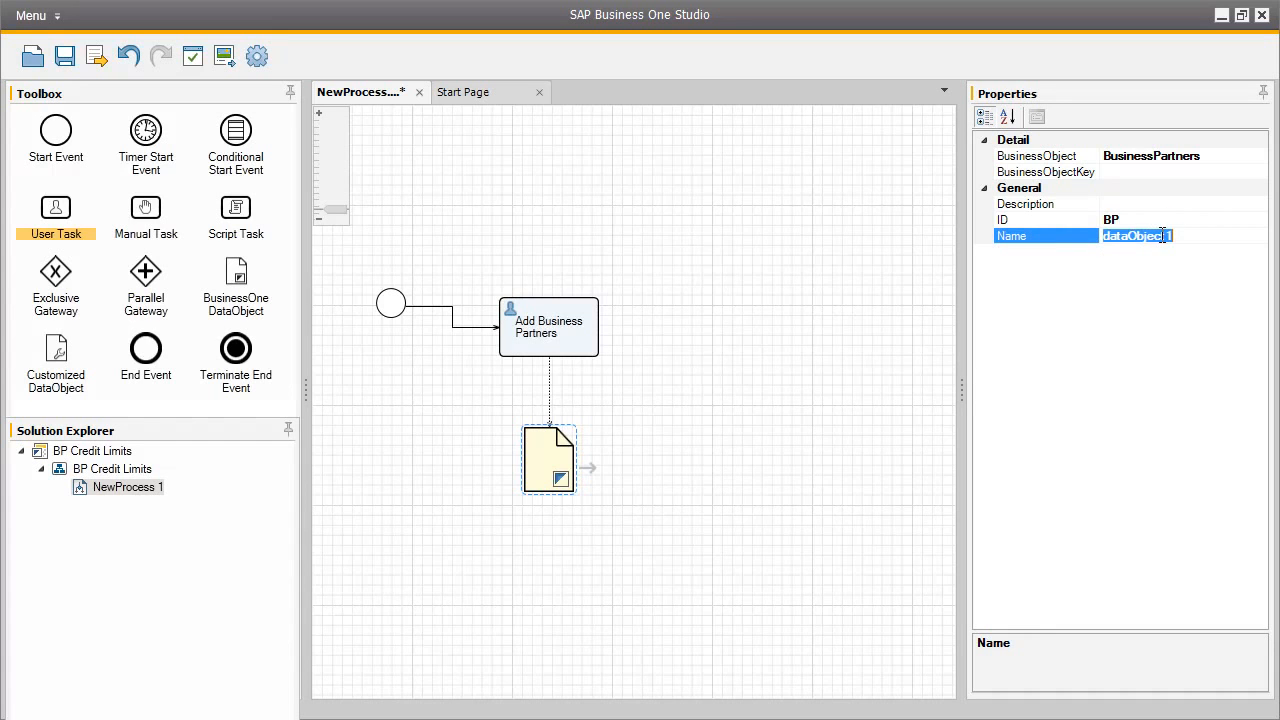
{"action": "type", "text": "Business P"}
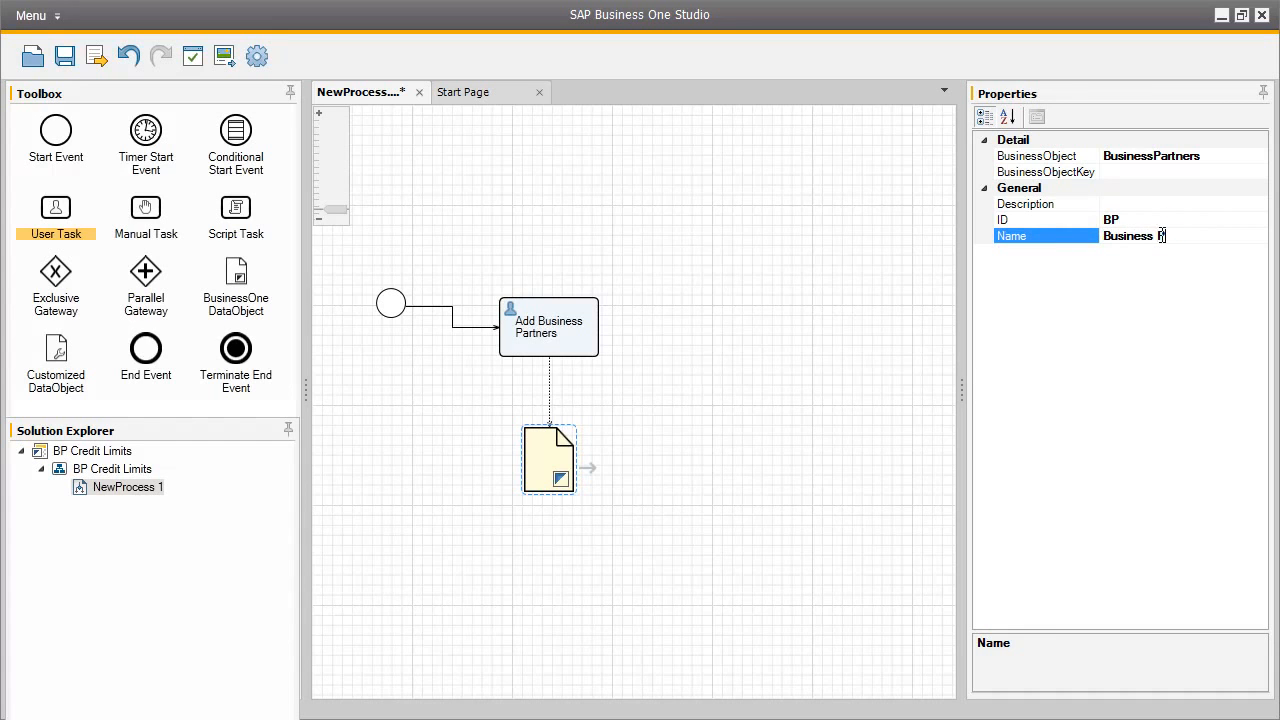
{"action": "type", "text": "artner"}
Add a second user task connected after Add Business Partners and set its business object to BusinessPartners
{"action": "left_click", "coordinate": [590, 326]}
{"action": "left_click_drag", "start_coordinate": [616, 310], "coordinate": [729, 297]}
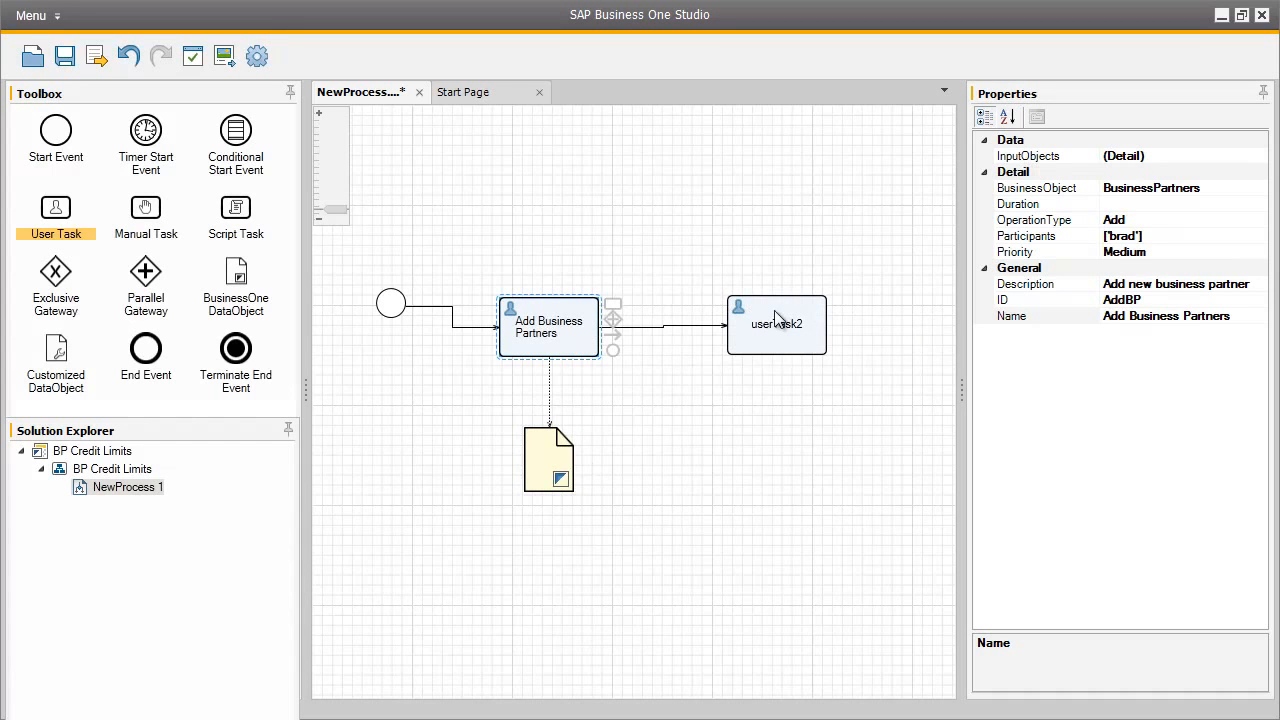
{"action": "left_click", "coordinate": [777, 310]}
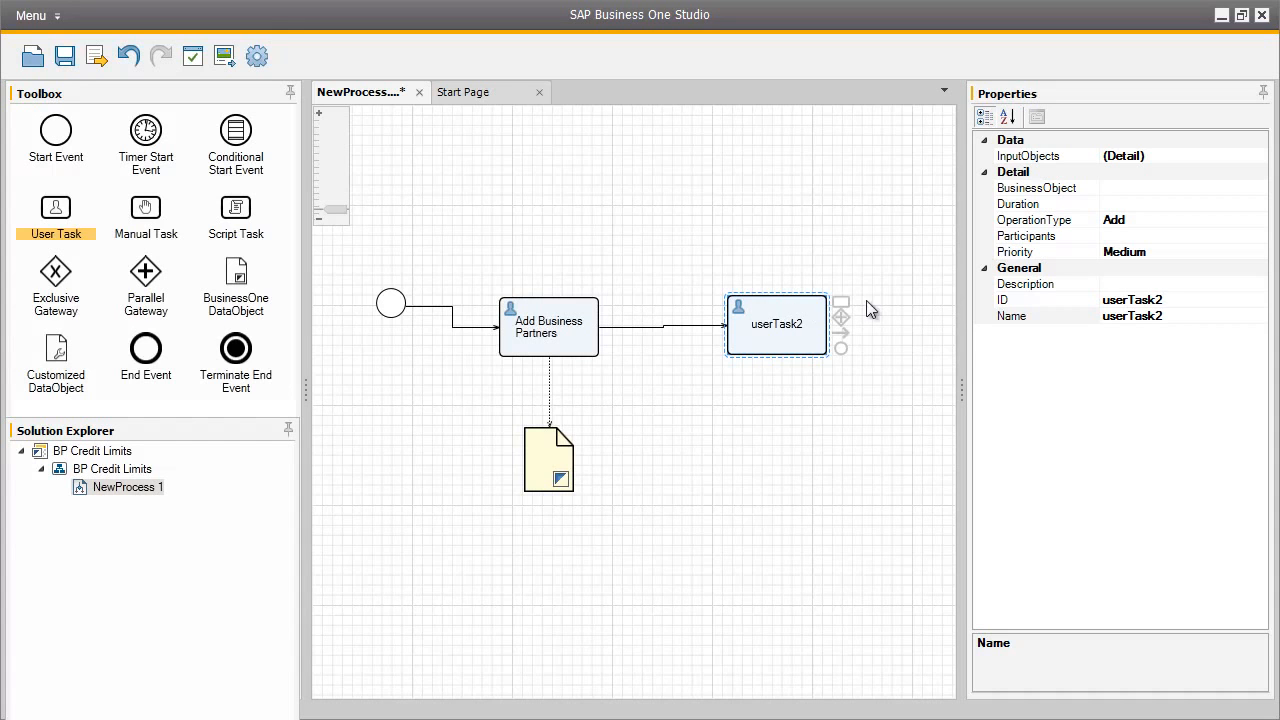
{"action": "left_click", "coordinate": [1128, 187]}
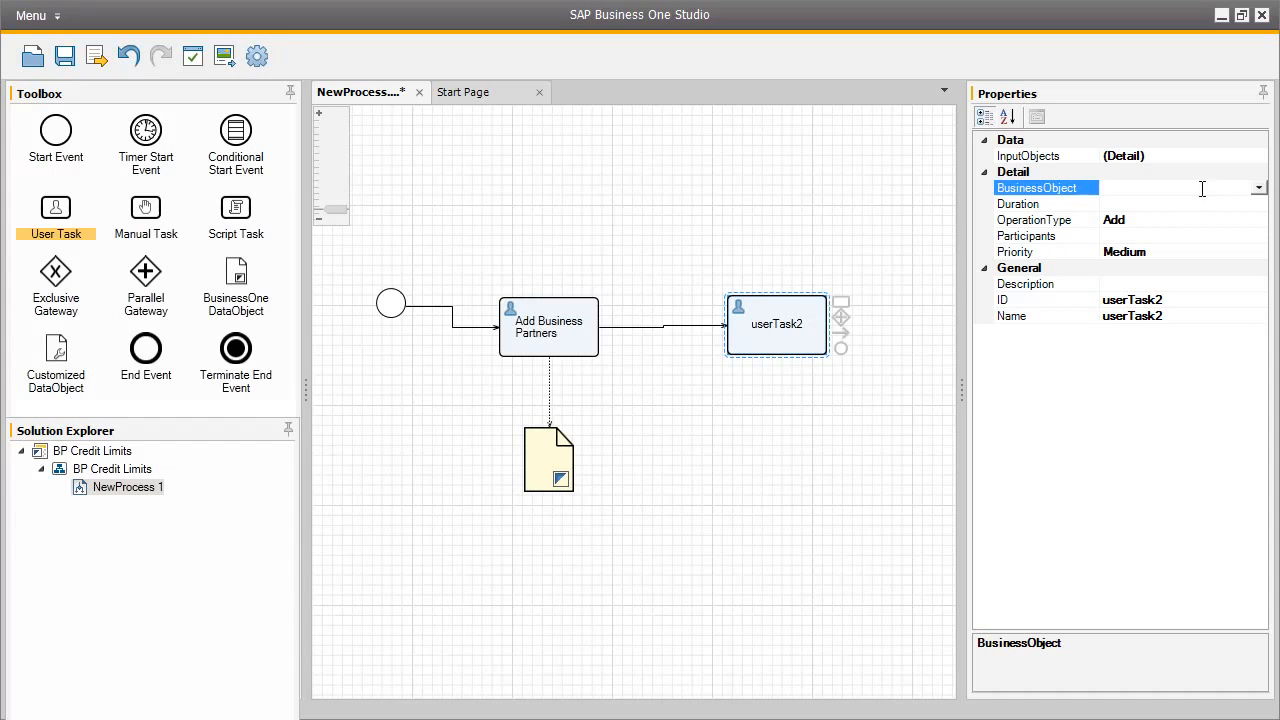
{"action": "left_click", "coordinate": [1258, 188]}
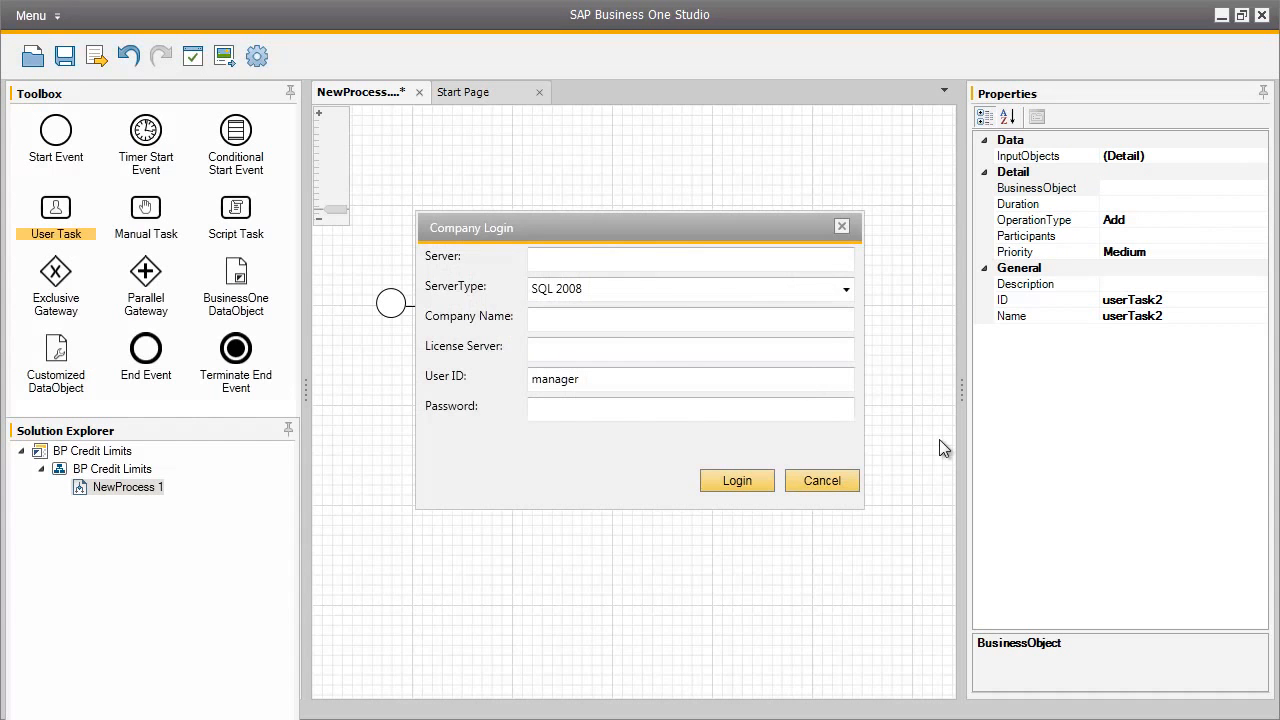
{"action": "left_click", "coordinate": [849, 480]}
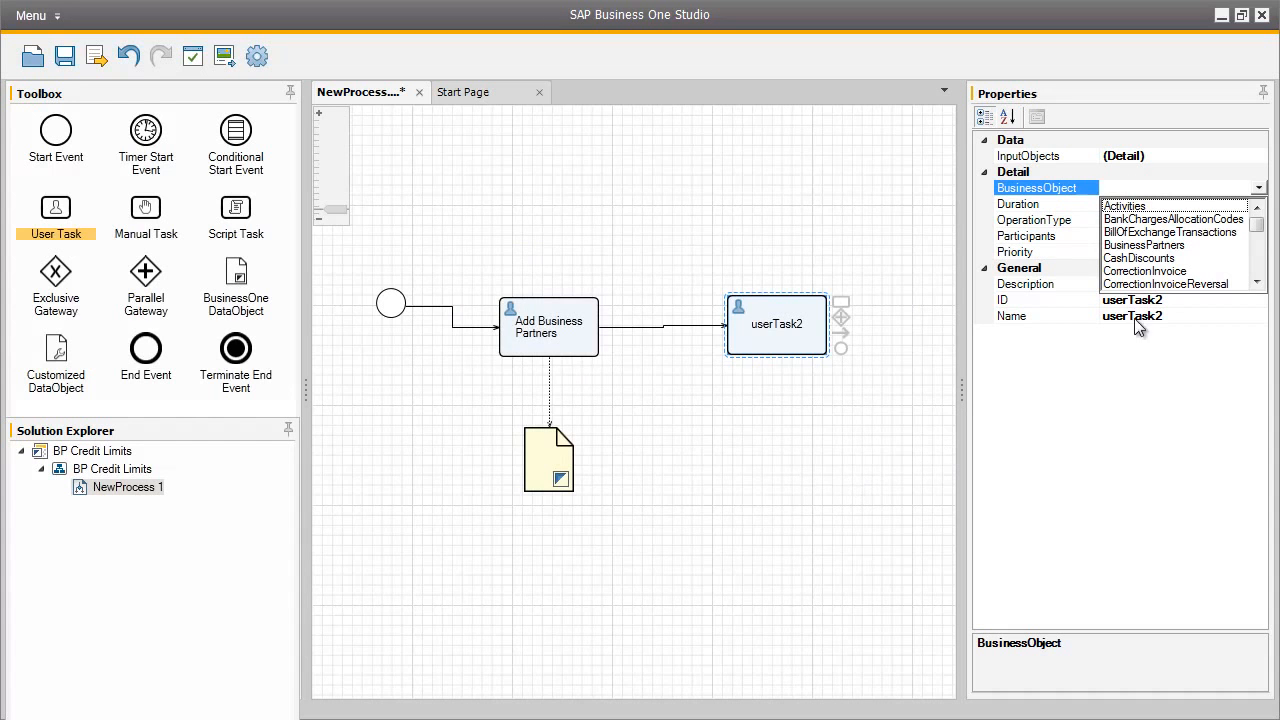
{"action": "left_click", "coordinate": [1165, 251]}
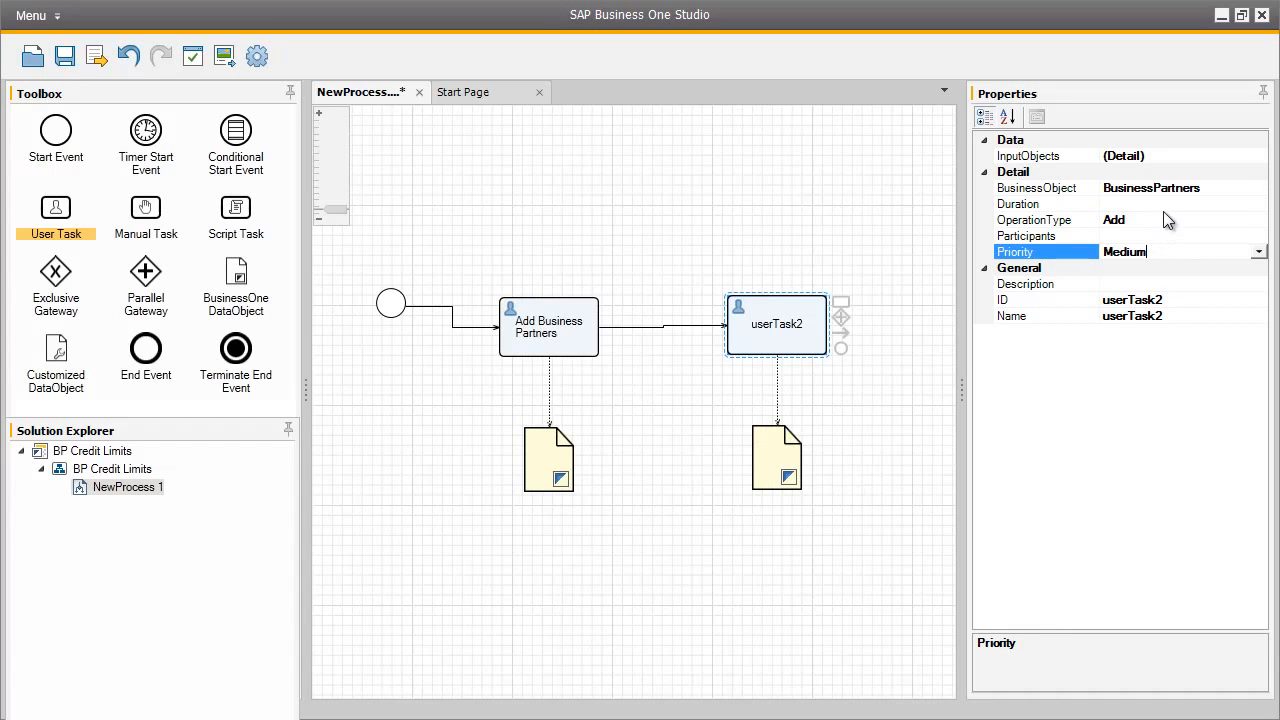
Change the second user task's operation type to Update
{"action": "left_click", "coordinate": [1158, 222]}
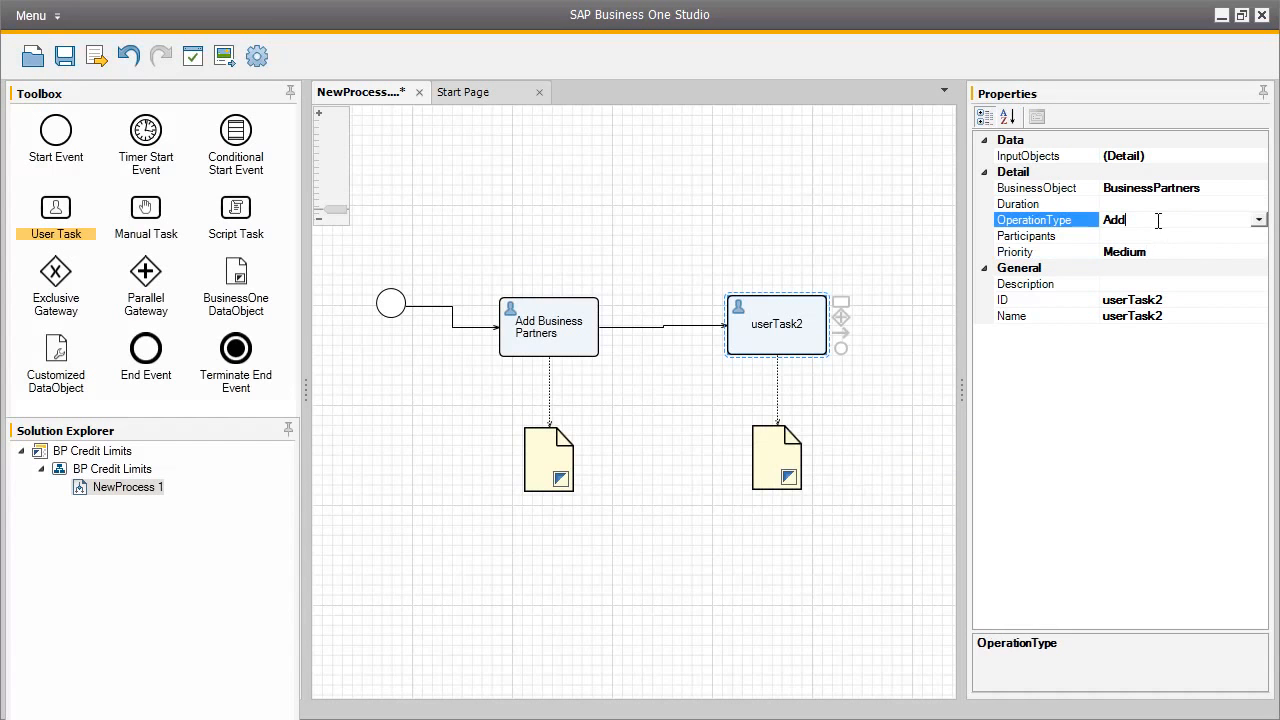
{"action": "left_click", "coordinate": [1260, 222]}
{"action": "left_click", "coordinate": [1250, 253]}
Set the second user task's ID to UpdateBP and its name to "Update Payment Terms"
{"action": "left_click", "coordinate": [1155, 300]}
{"action": "type", "text": "Update"}
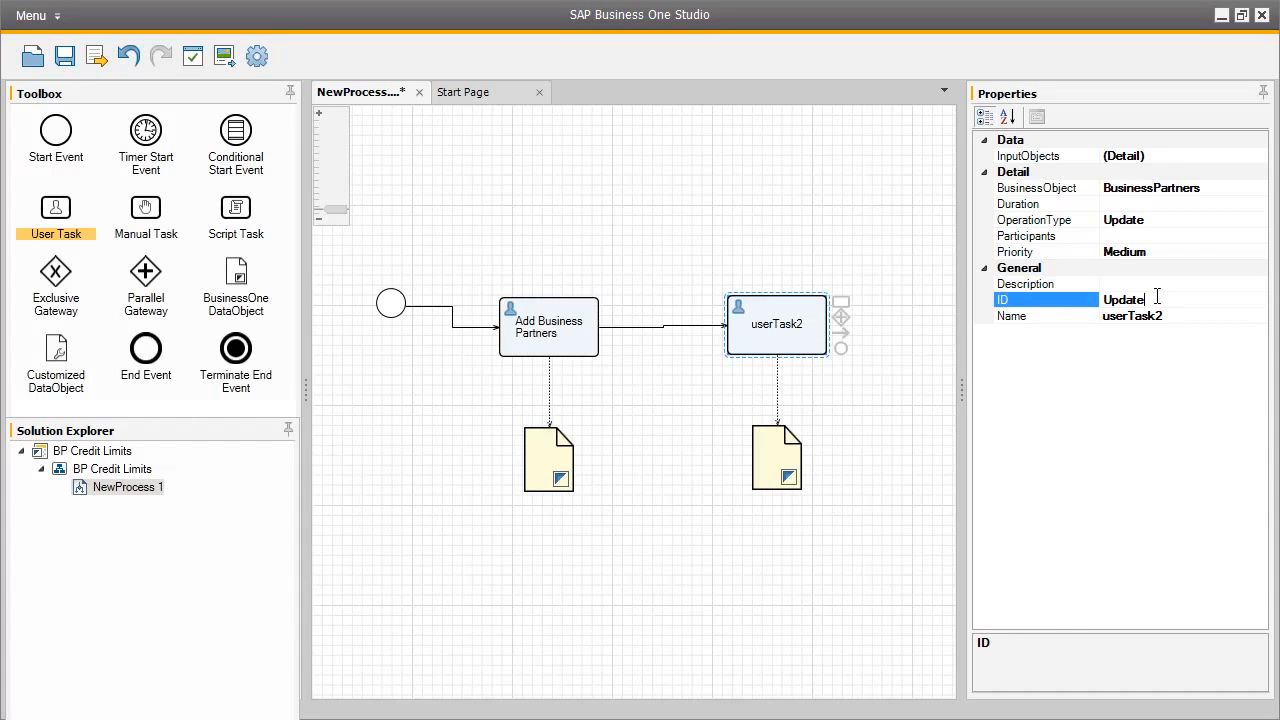
{"action": "type", "text": "BP"}
{"action": "left_click", "coordinate": [1160, 318]}
{"action": "type", "text": "Update"}
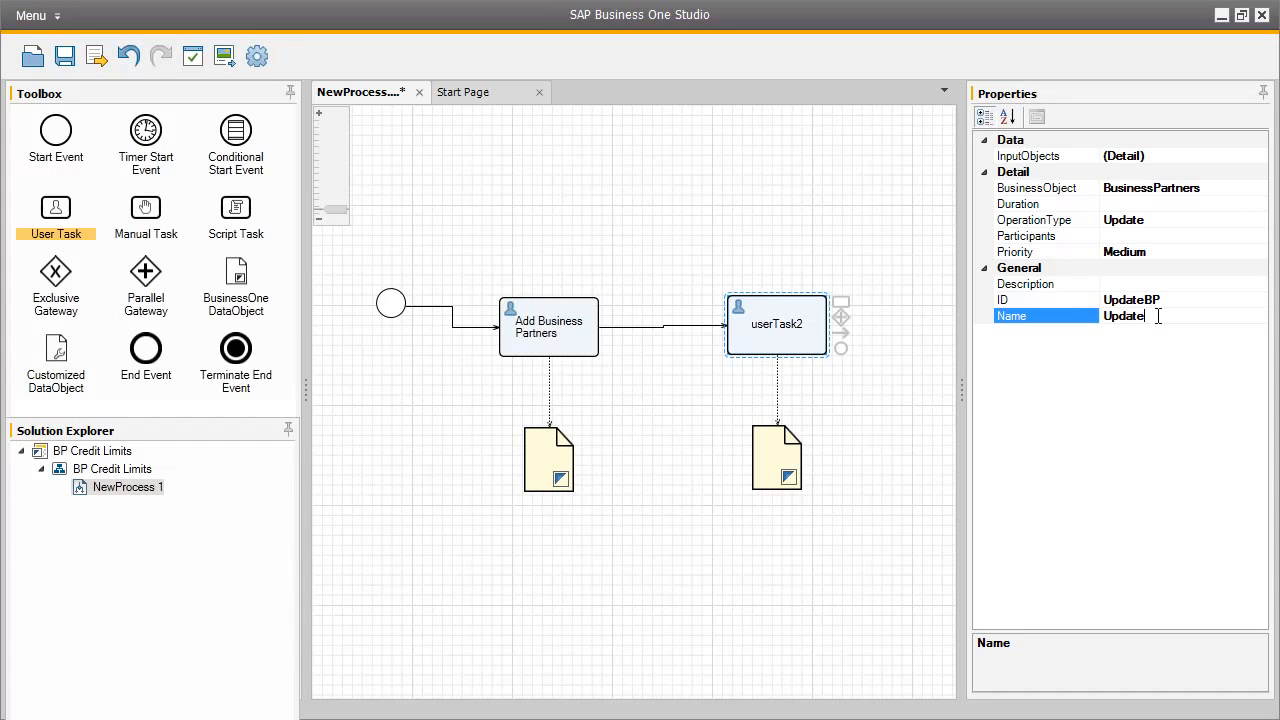
{"action": "type", "text": " Payment Terms"}
Give the Update Payment Terms task the description "Assign credit limit terms for this business partner"
{"action": "left_click", "coordinate": [1126, 284]}
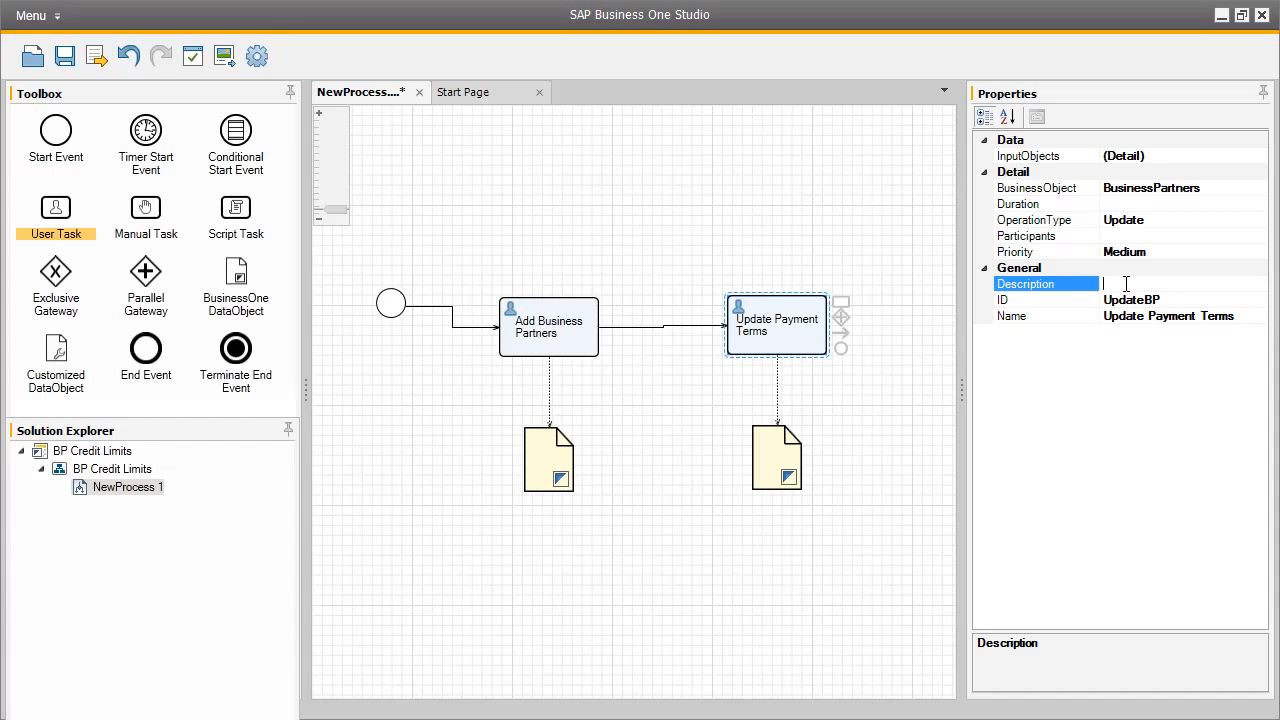
{"action": "type", "text": "Assign"}
{"action": "type", "text": " credit limit"}
{"action": "type", "text": " terms"}
{"action": "type", "text": " for this bus"}
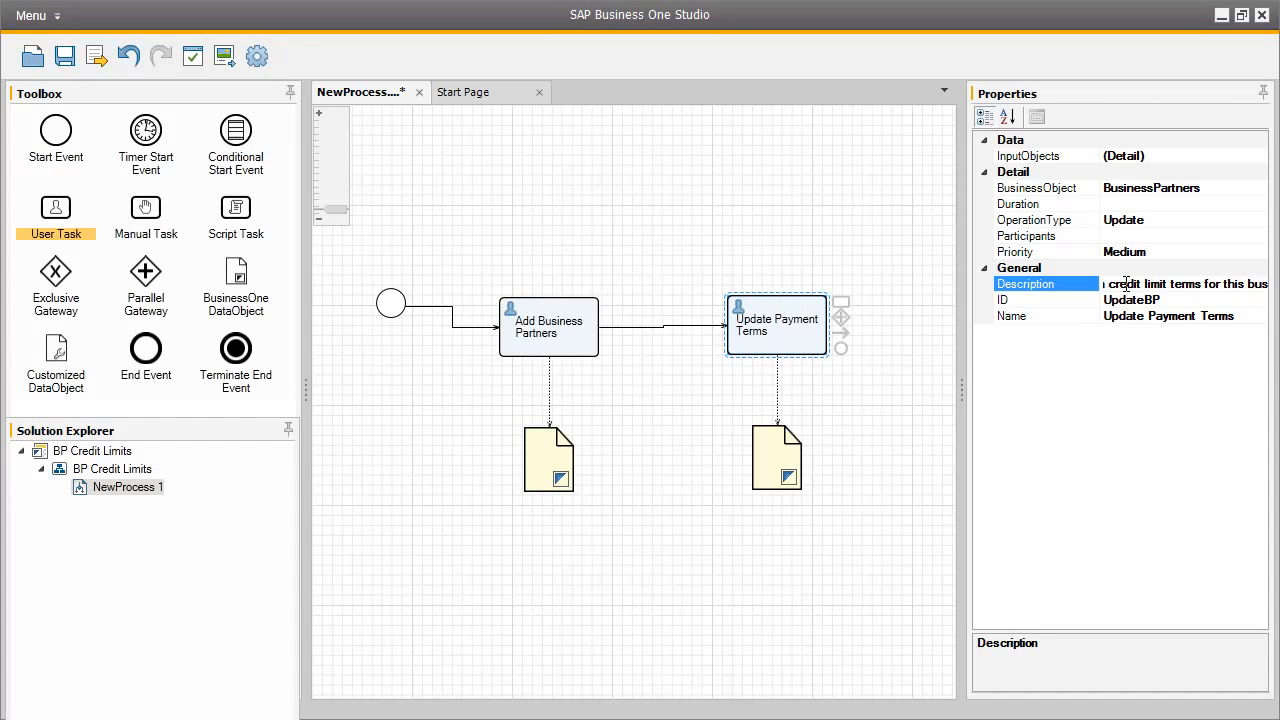
{"action": "type", "text": "iness partner"}
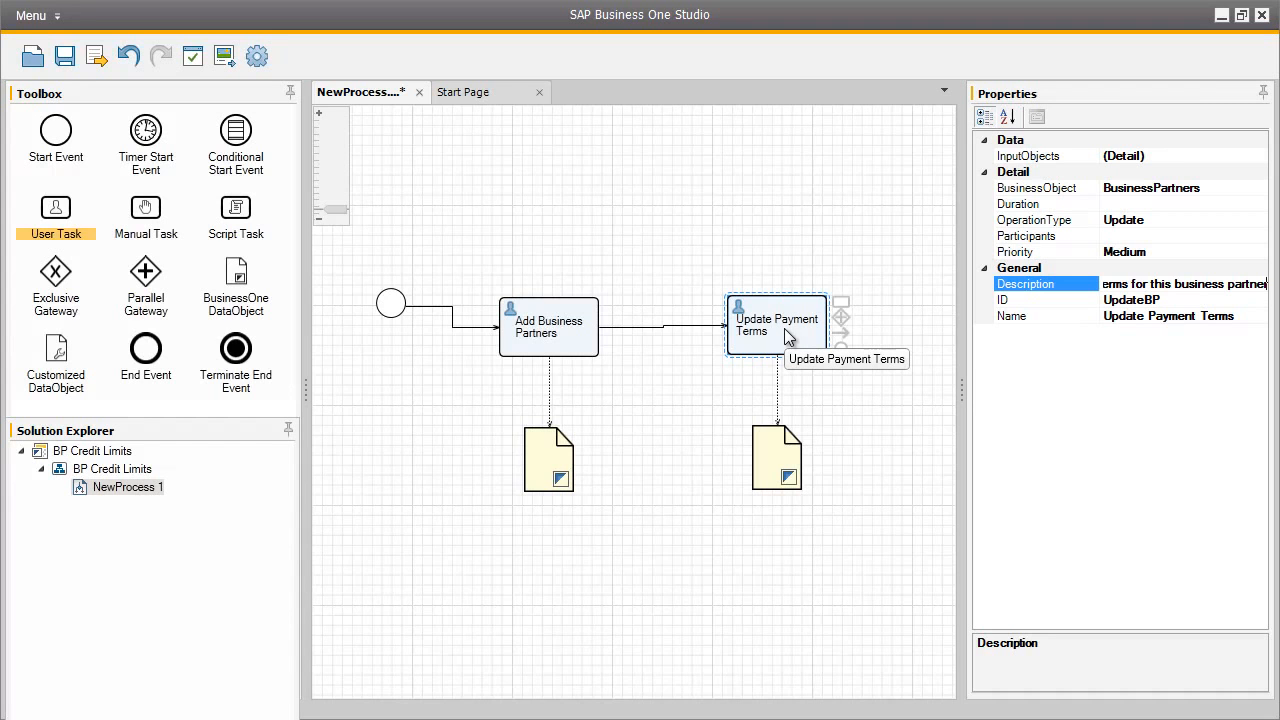
Connect the data object below Add Business Partners to the Update Payment Terms task as its input
{"action": "left_click", "coordinate": [557, 466]}
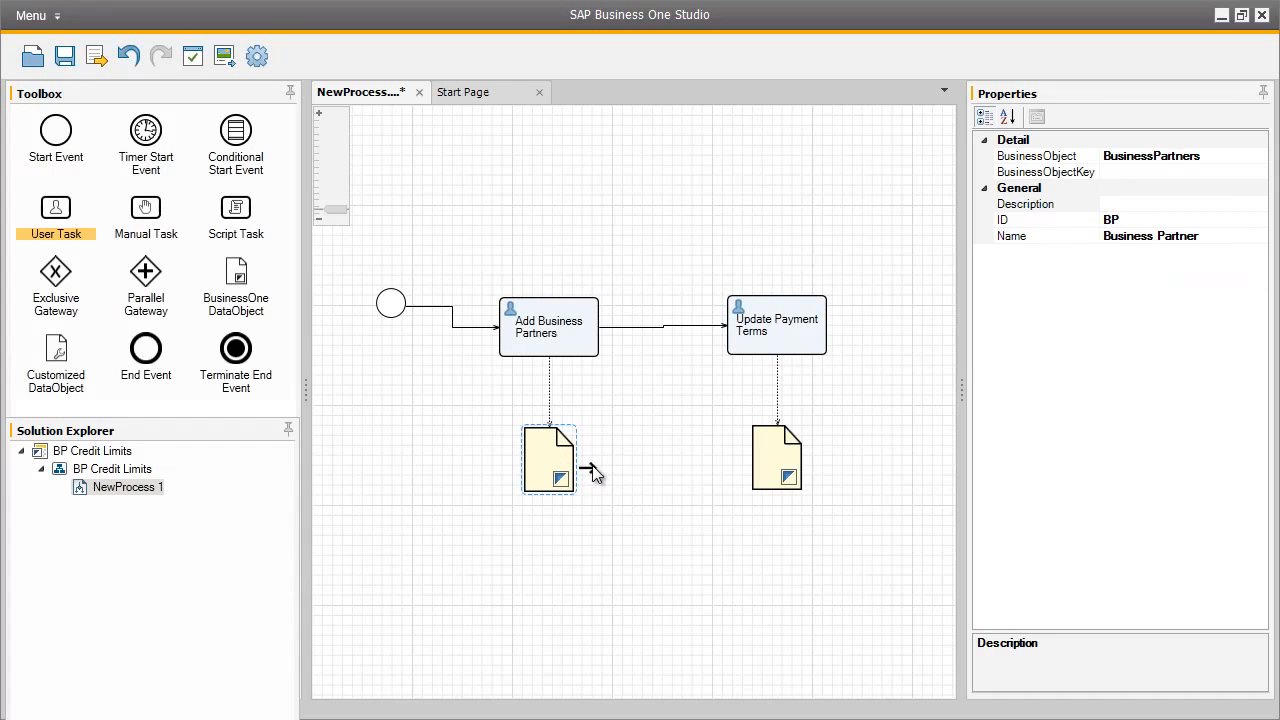
{"action": "left_click_drag", "start_coordinate": [667, 439], "coordinate": [747, 344]}
{"action": "left_click", "coordinate": [795, 338]}
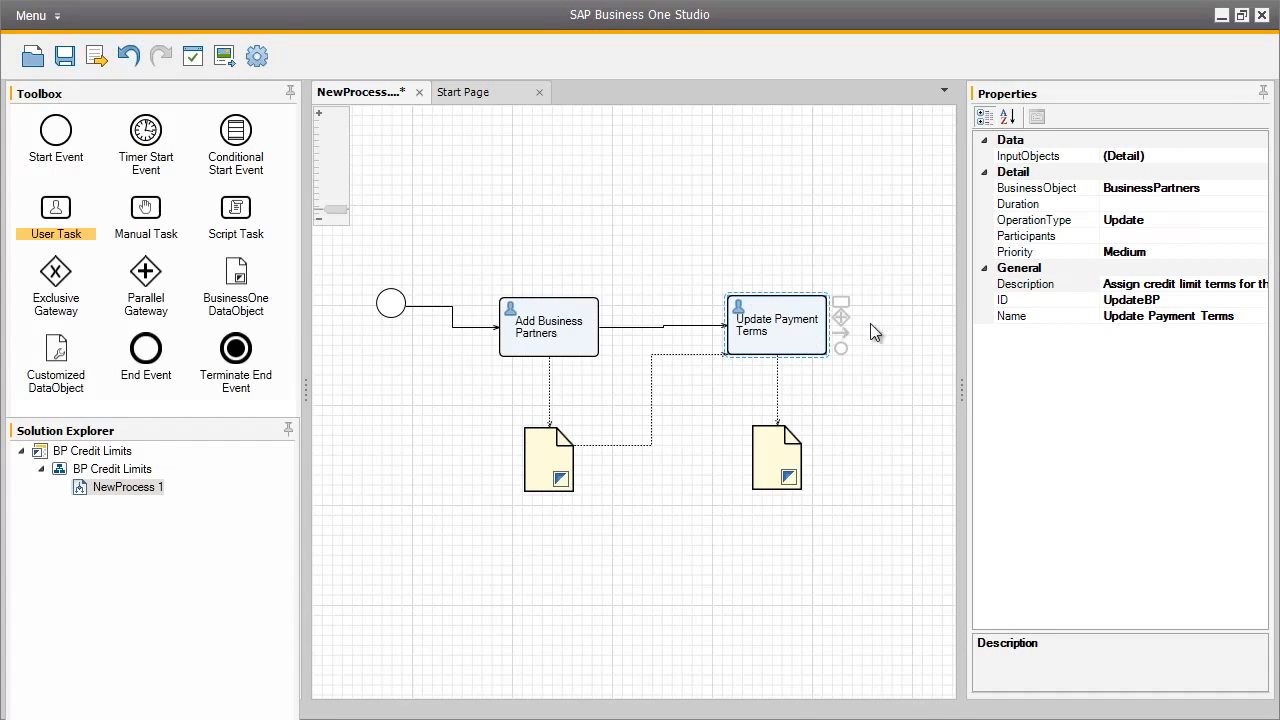
Set the Update Payment Terms task's BP input object to expression type Command with command type Base On
{"action": "left_click", "coordinate": [1226, 158]}
{"action": "left_click", "coordinate": [1259, 160]}
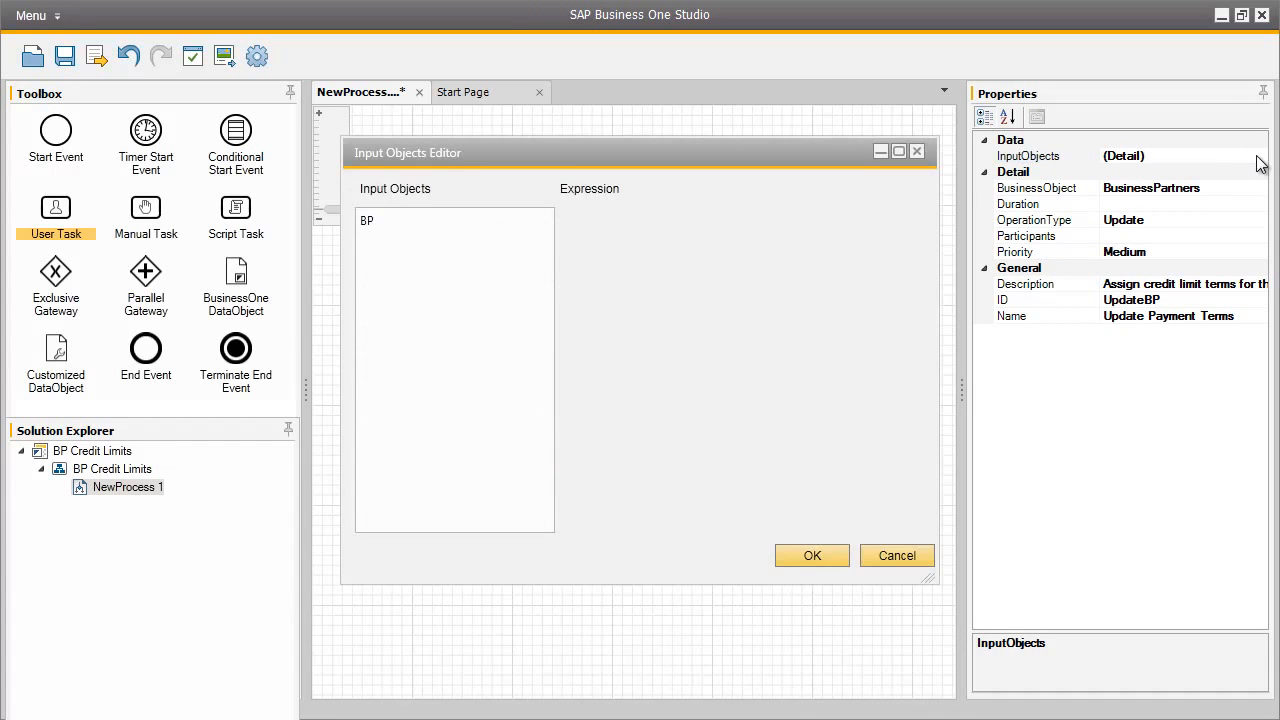
{"action": "left_click", "coordinate": [379, 227]}
{"action": "left_click_drag", "start_coordinate": [470, 158], "coordinate": [739, 160]}
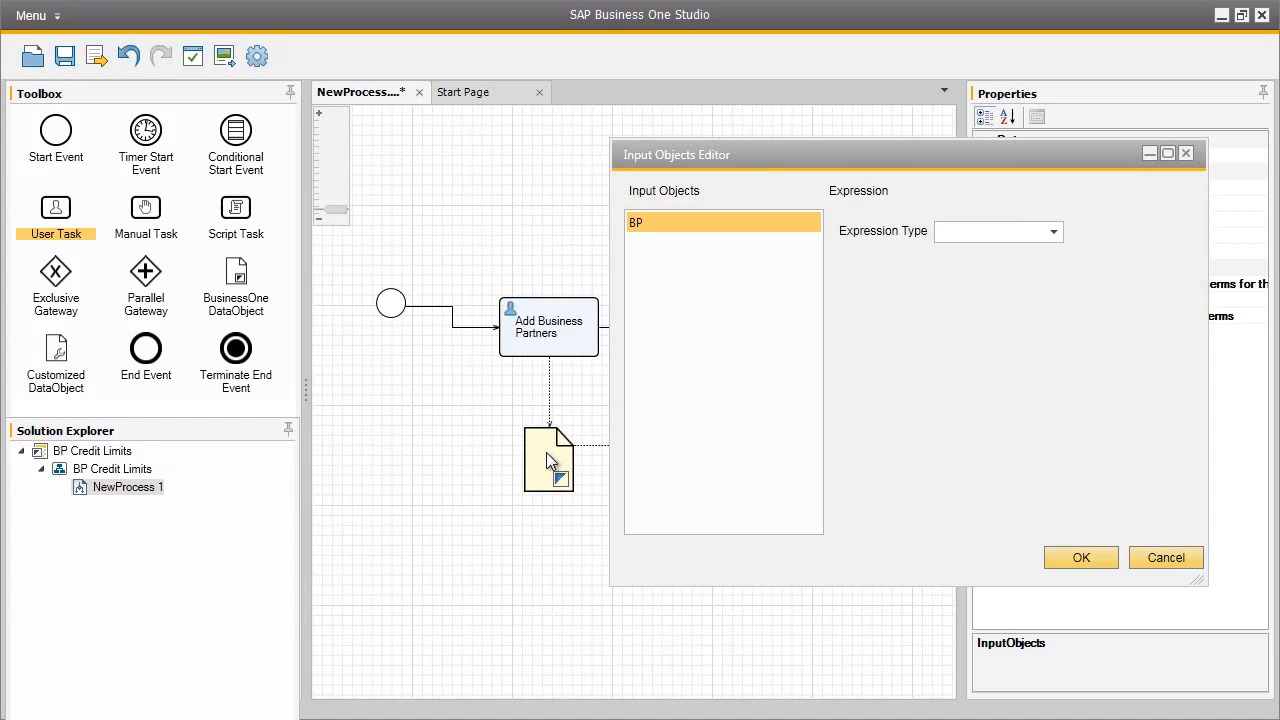
{"action": "left_click", "coordinate": [1055, 232]}
{"action": "left_click", "coordinate": [1030, 278]}
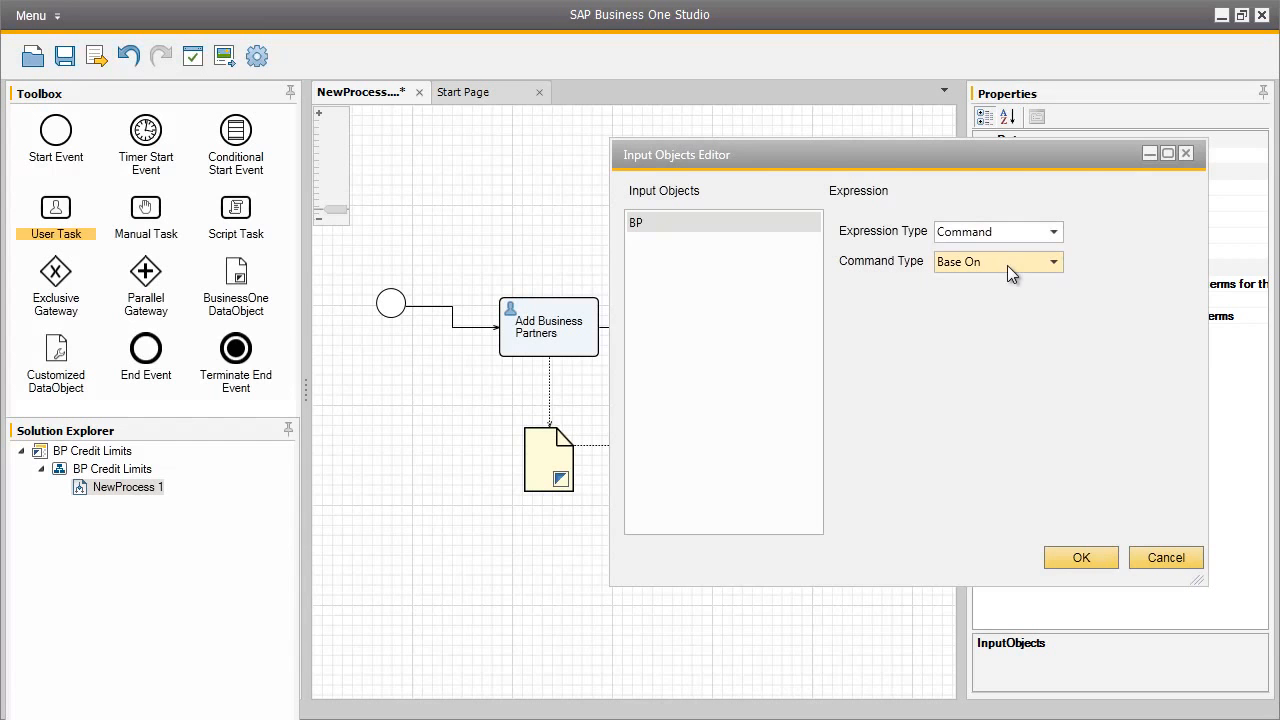
{"action": "left_click", "coordinate": [1088, 556]}
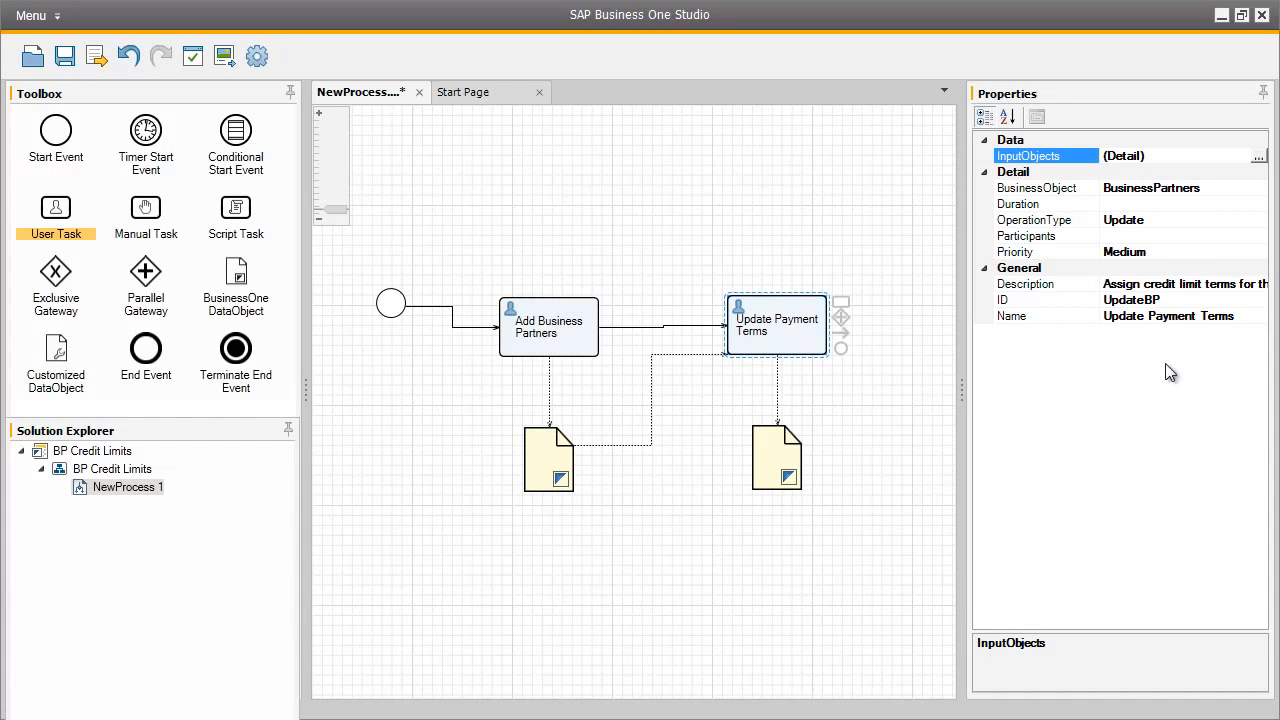
Assign the responsible SAP Business One user as participant of the Update Payment Terms task, skipping the company login
{"action": "left_click", "coordinate": [1177, 236]}
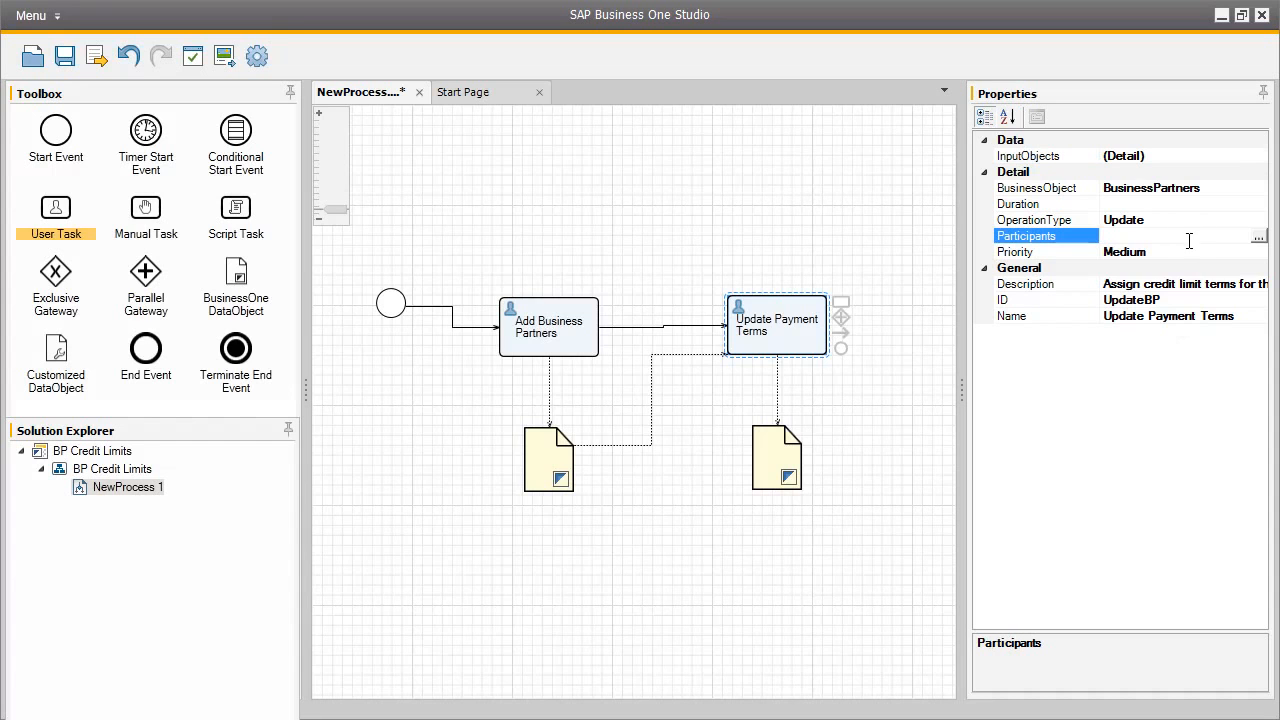
{"action": "left_click", "coordinate": [1259, 238]}
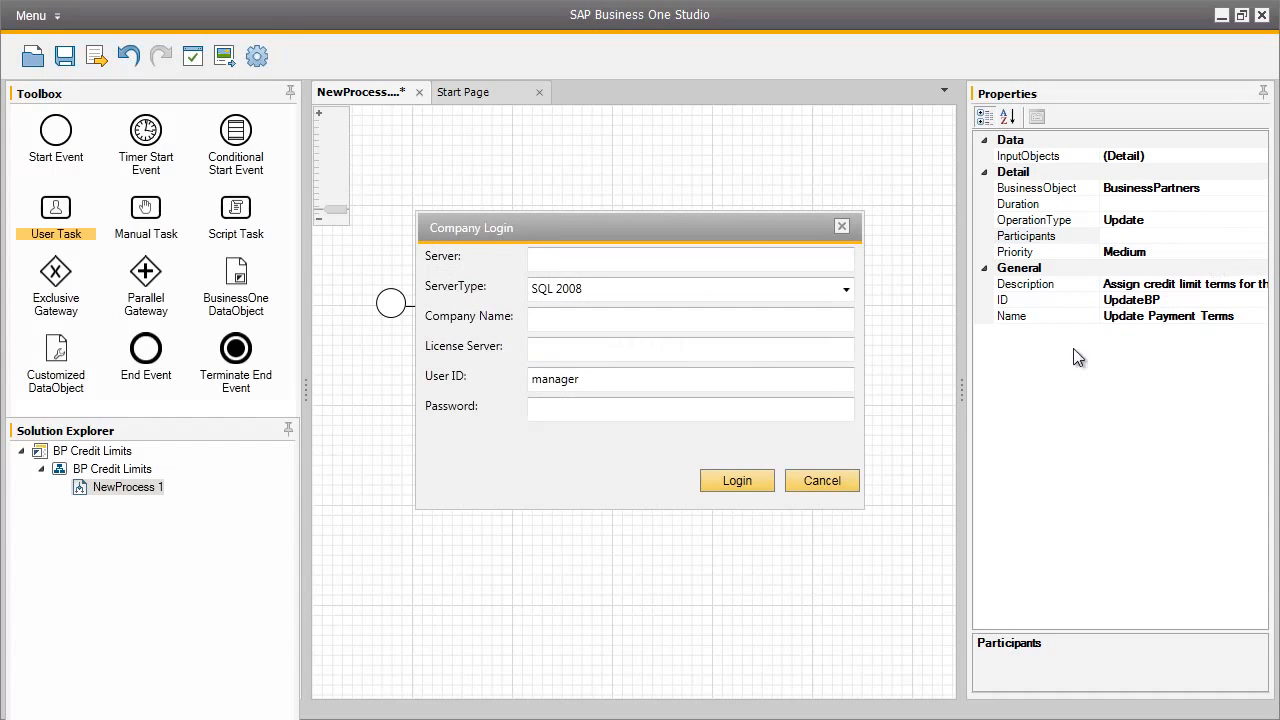
{"action": "left_click", "coordinate": [822, 477]}
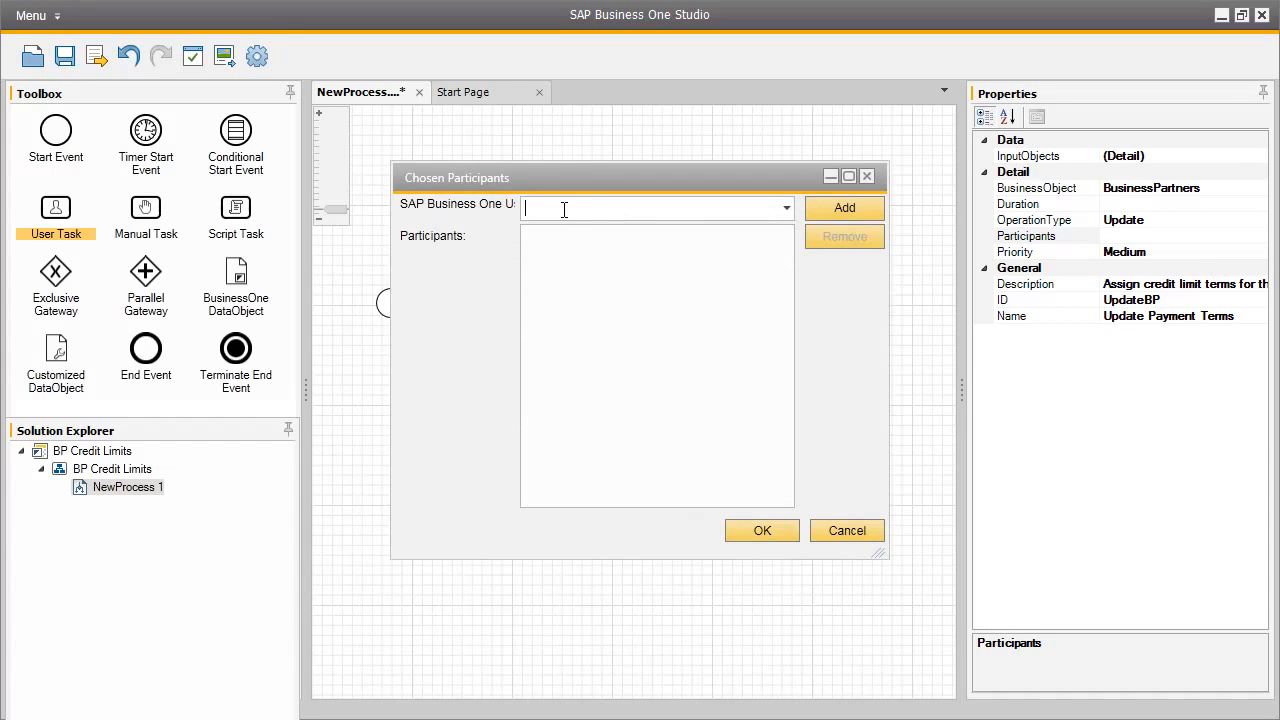
{"action": "type", "text": "bill"}
{"action": "left_click", "coordinate": [837, 207]}
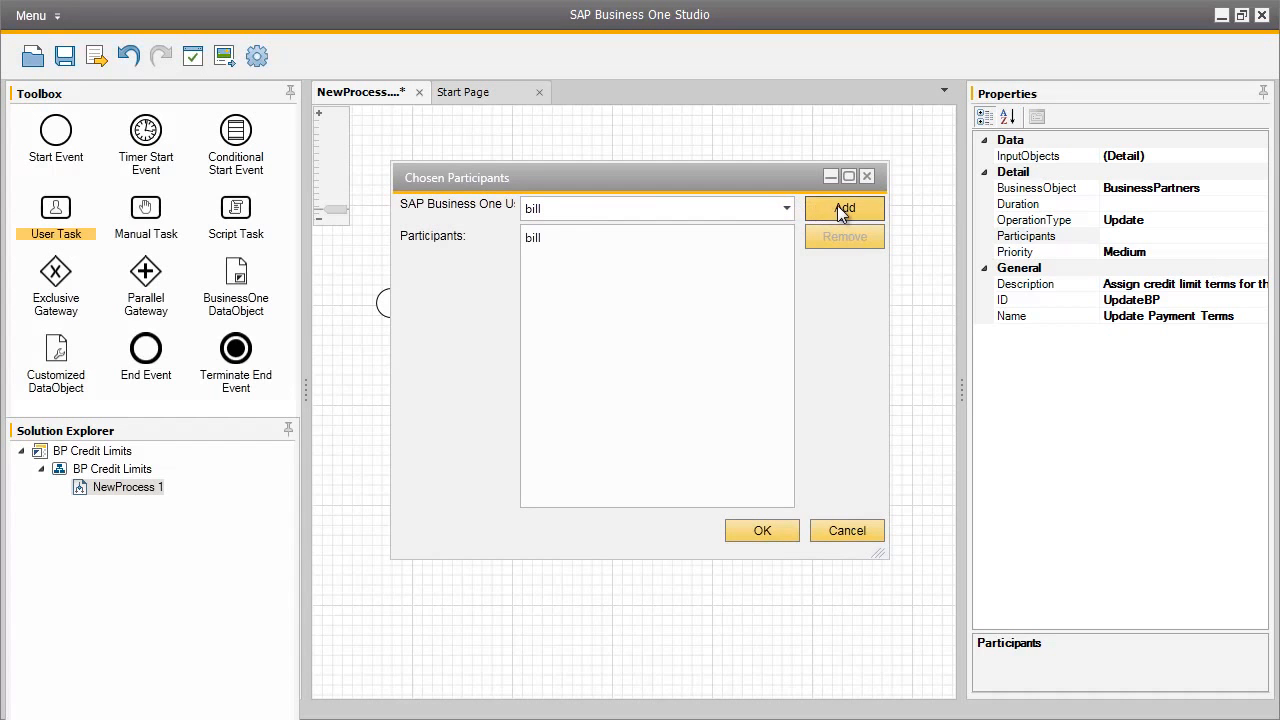
{"action": "left_click", "coordinate": [681, 239]}
{"action": "left_click", "coordinate": [770, 533]}
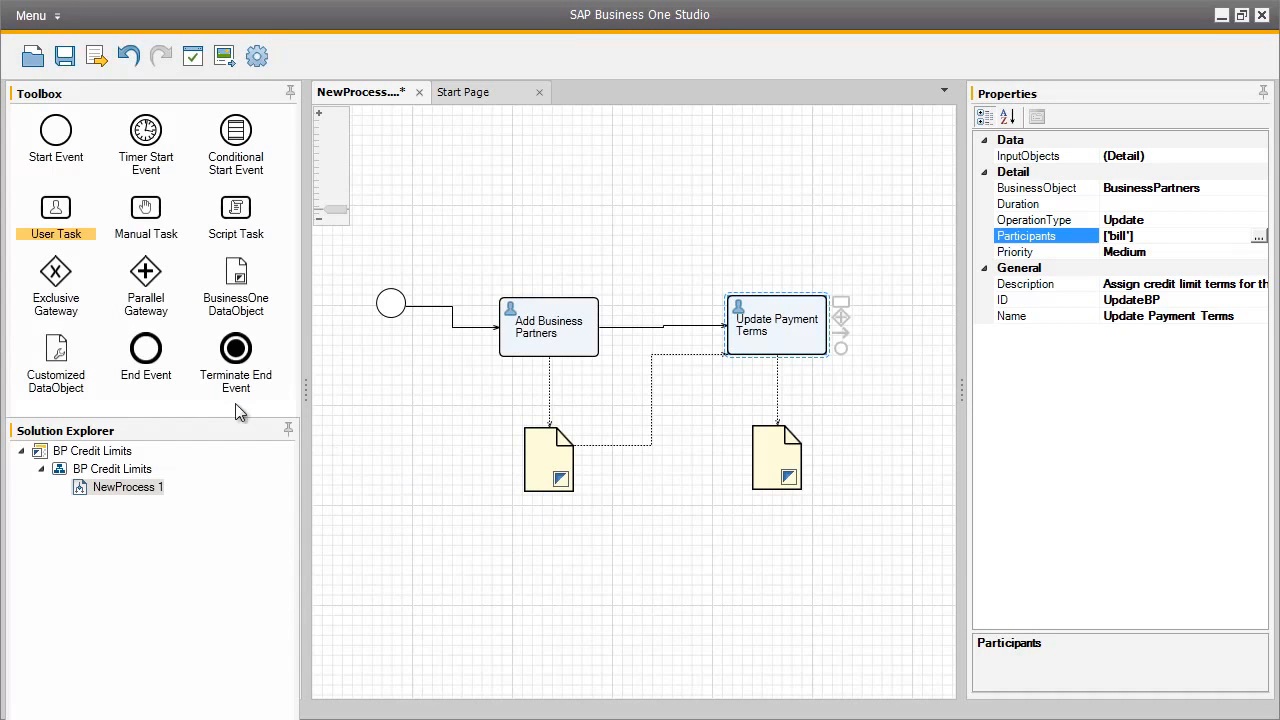
Add an end event after the Update Payment Terms task and connect the task to it
{"action": "left_click", "coordinate": [162, 352]}
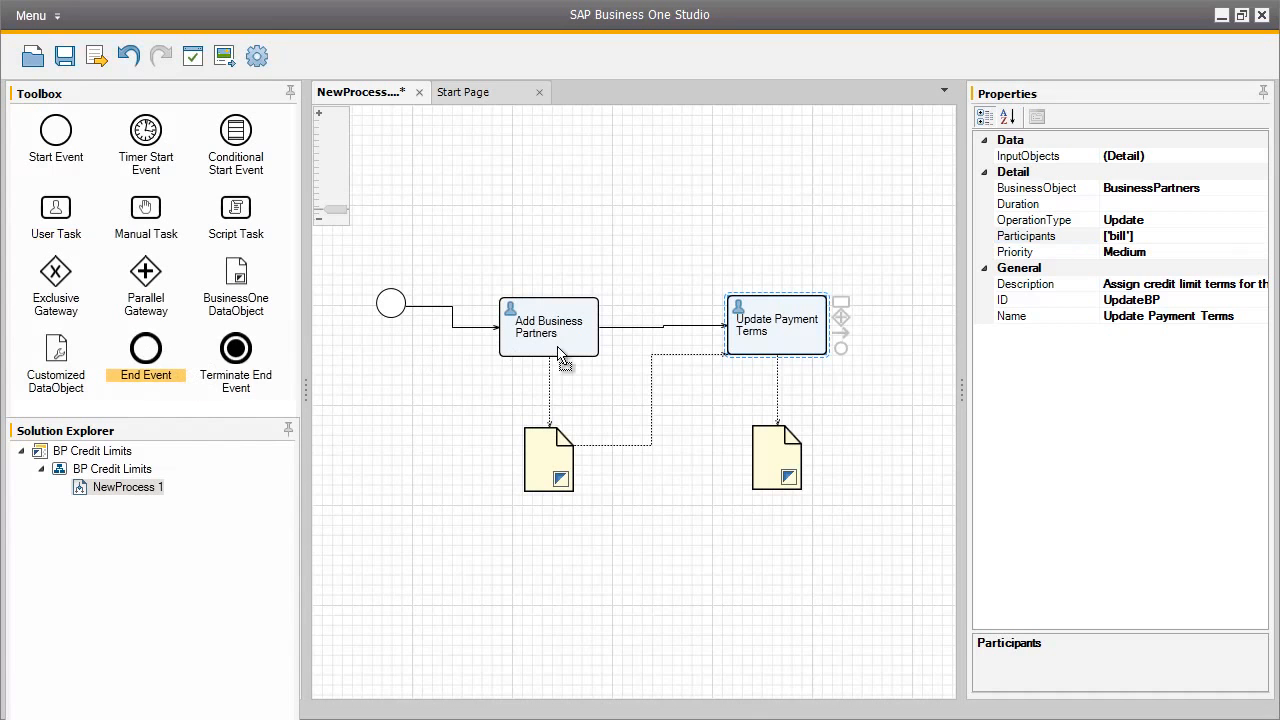
{"action": "left_click", "coordinate": [920, 334]}
{"action": "left_click_drag", "start_coordinate": [841, 333], "coordinate": [928, 345]}
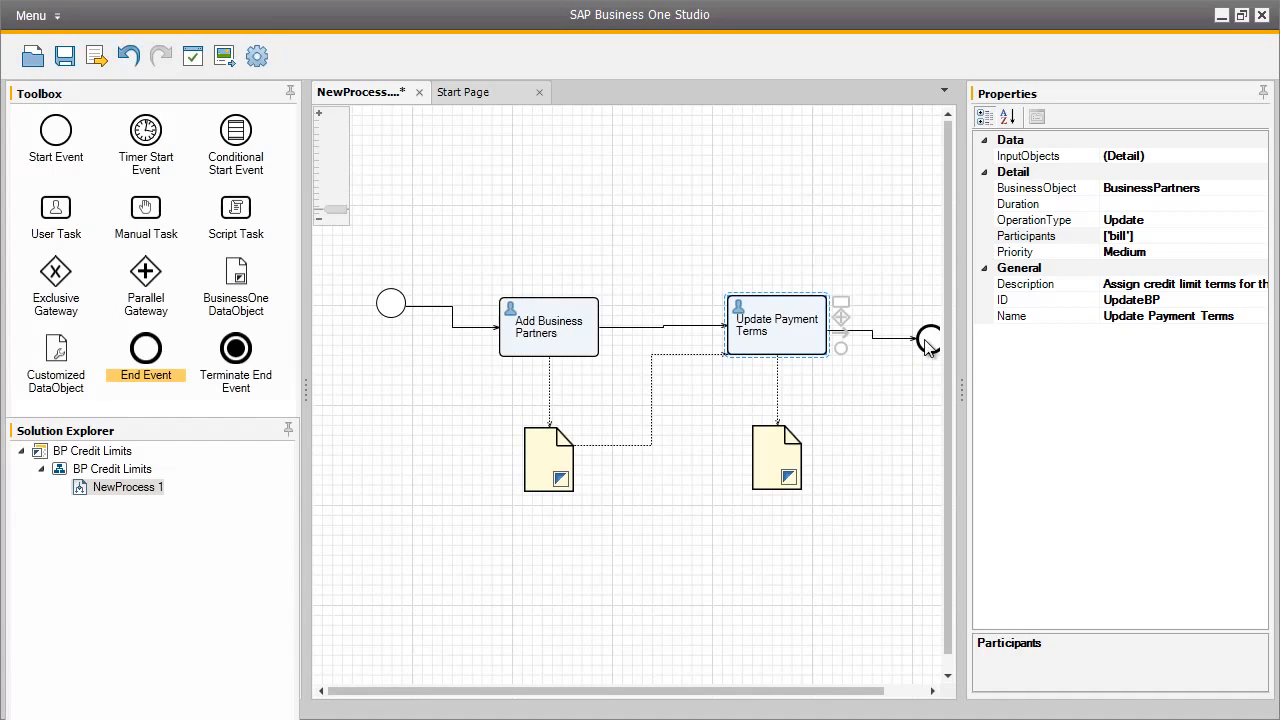
{"action": "left_click", "coordinate": [928, 345]}
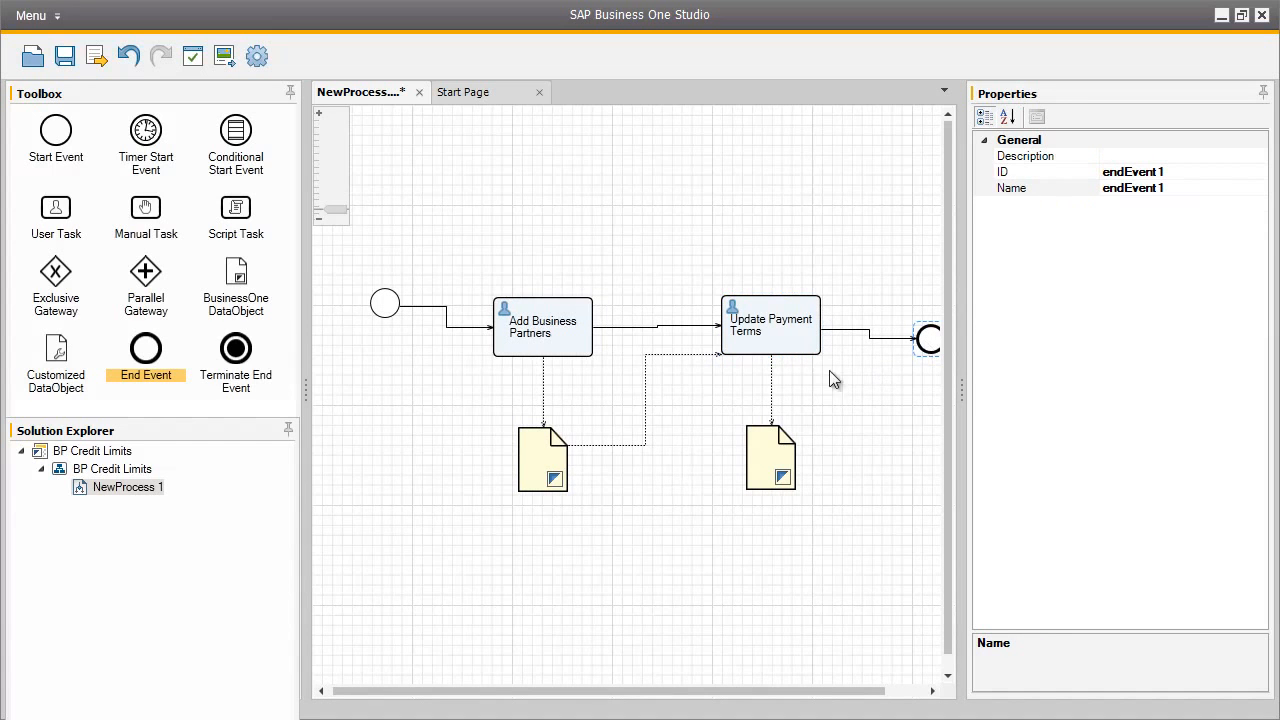
Save the process and export it as an .xbml file named BPCreditLimits in the Workflow folder
{"action": "left_click", "coordinate": [64, 57]}
{"action": "left_click", "coordinate": [95, 56]}
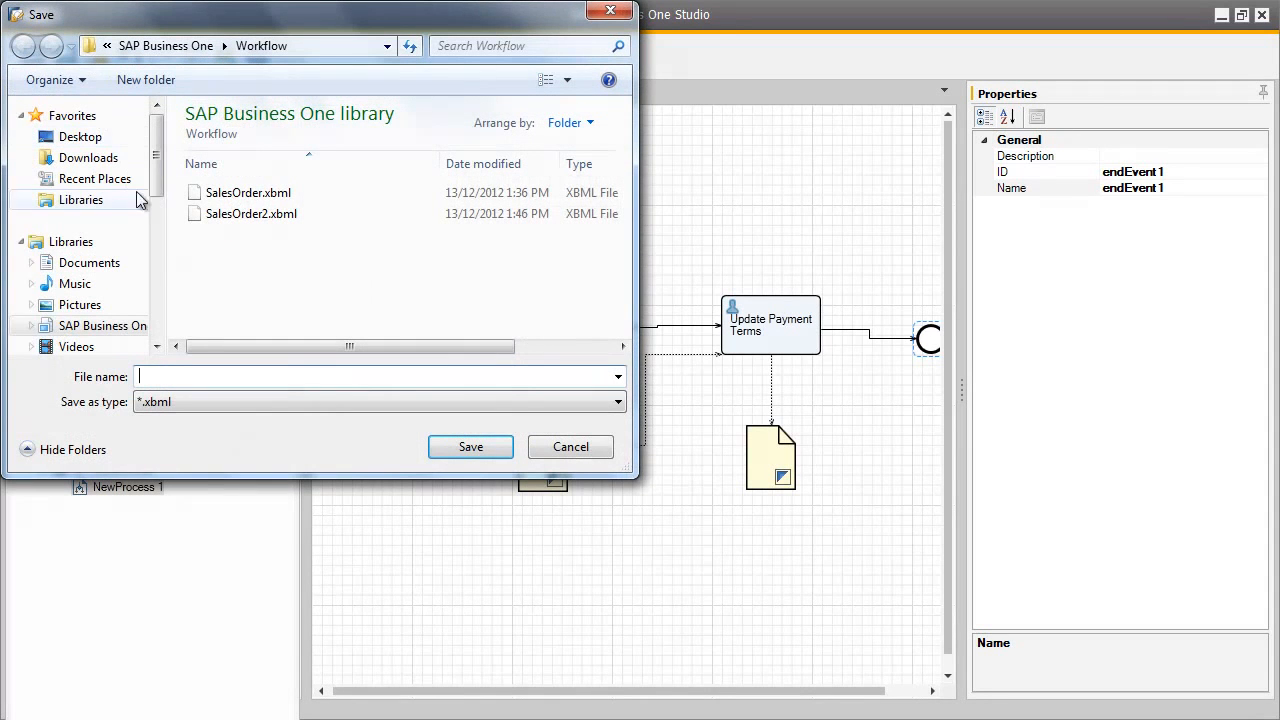
{"action": "type", "text": "BPCreditL"}
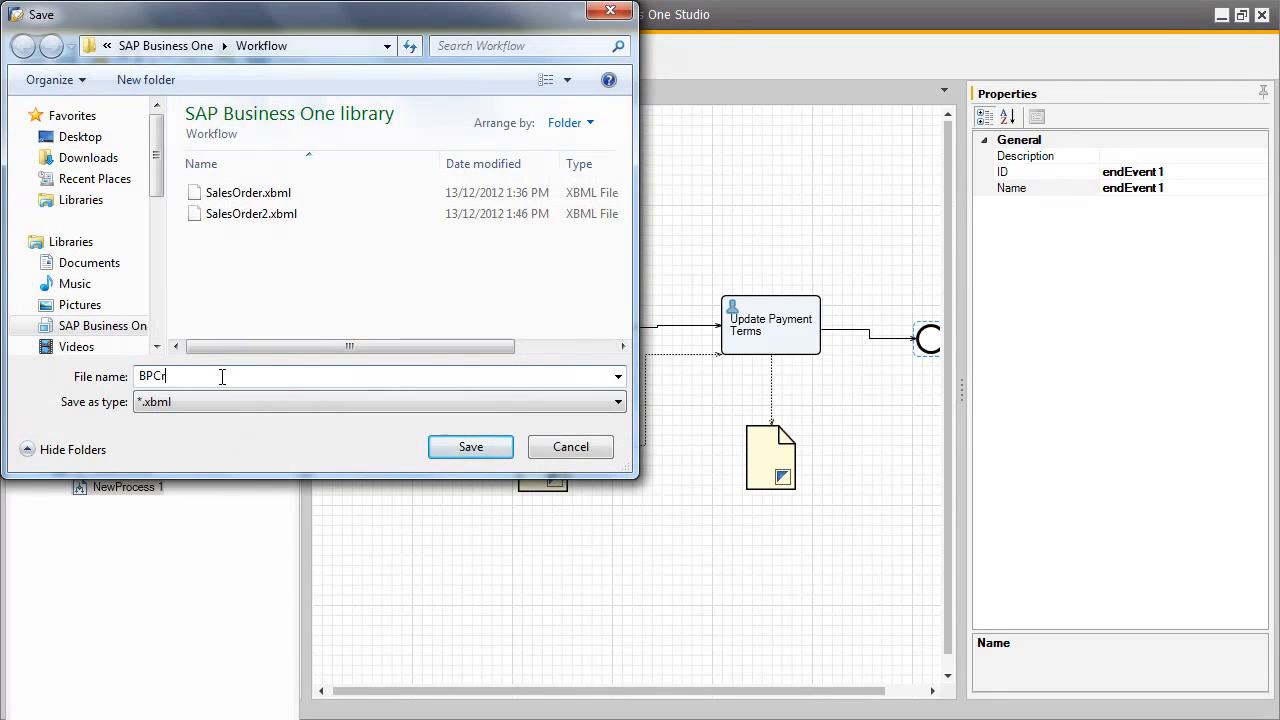
{"action": "type", "text": "imits"}
{"action": "left_click", "coordinate": [479, 453]}
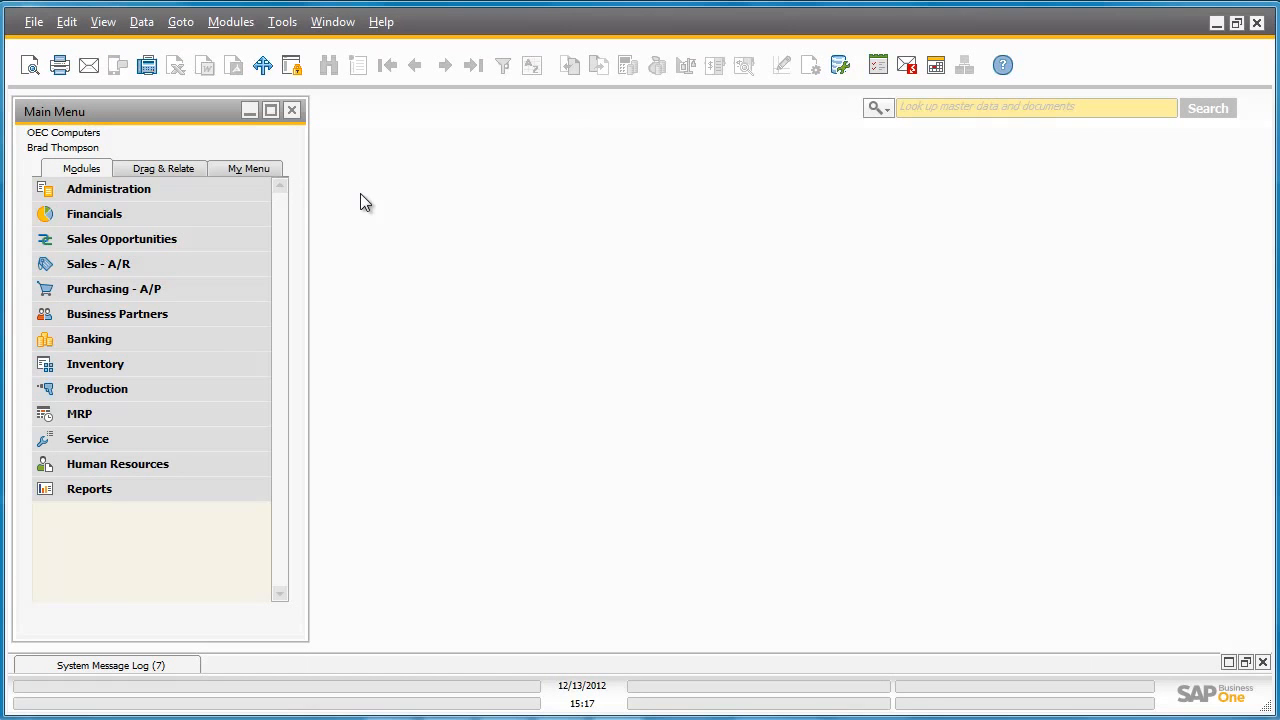
Switch to the SAP Business One client and import BPCreditLimits.xbml from the Workflow folder into the Workflow Manager
{"action": "left_click", "coordinate": [237, 189]}
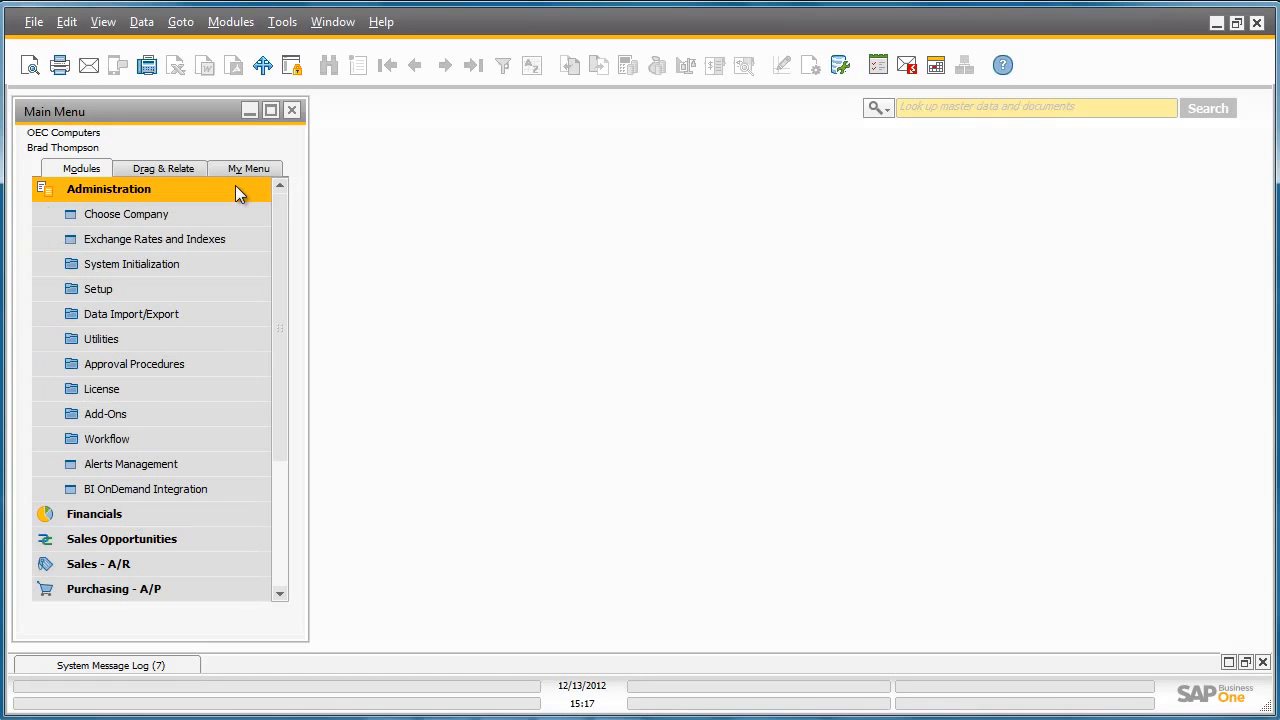
{"action": "left_click", "coordinate": [236, 440]}
{"action": "left_click", "coordinate": [238, 463]}
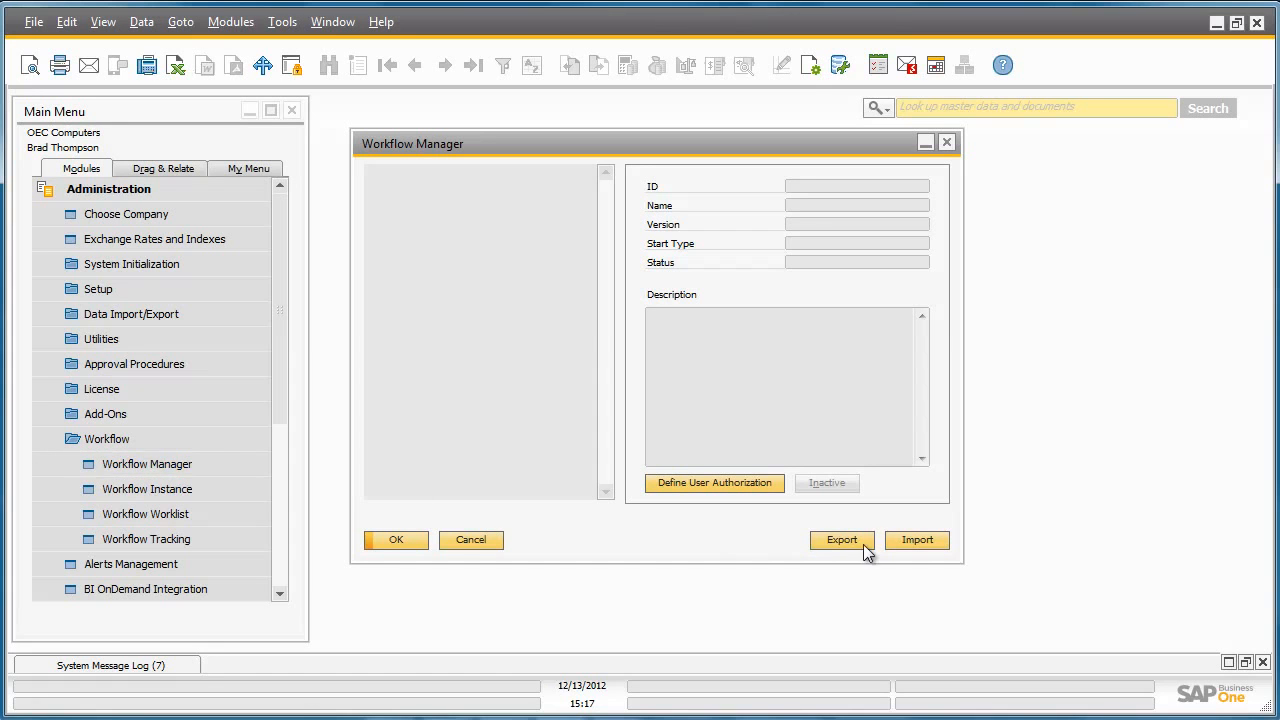
{"action": "left_click", "coordinate": [909, 536]}
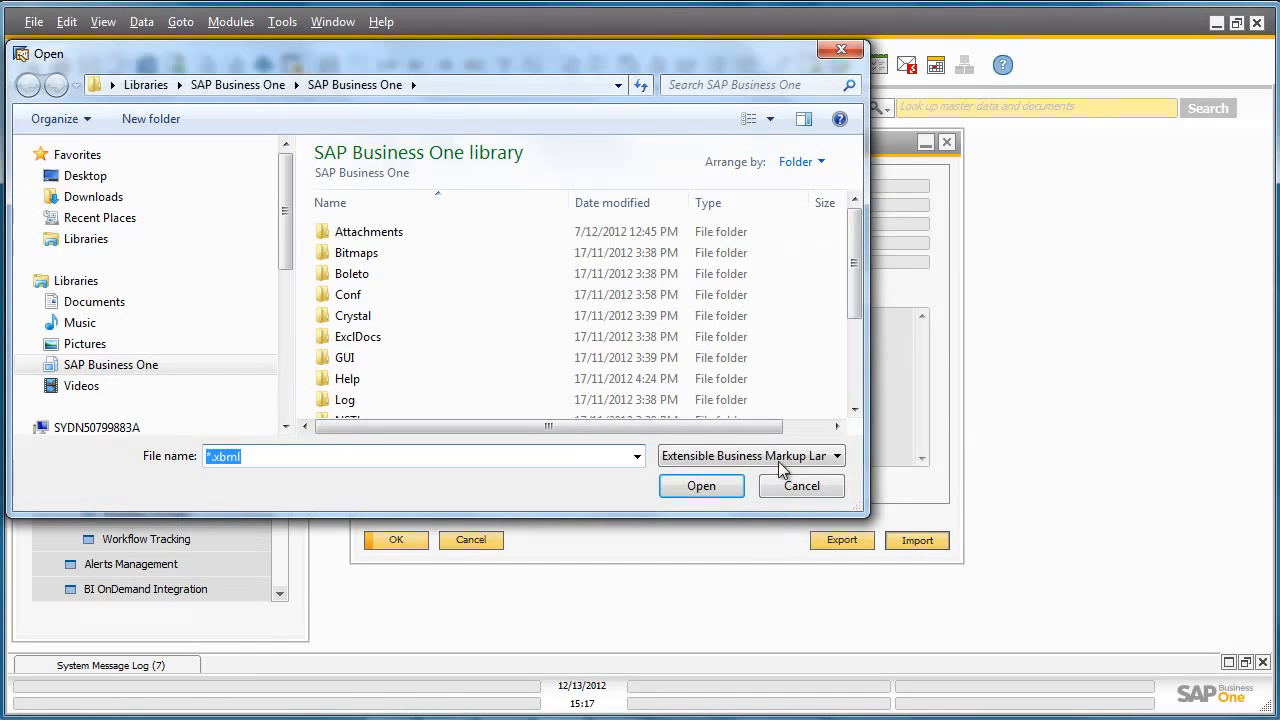
{"action": "left_click_drag", "start_coordinate": [850, 285], "coordinate": [856, 365]}
{"action": "double_click", "coordinate": [508, 412]}
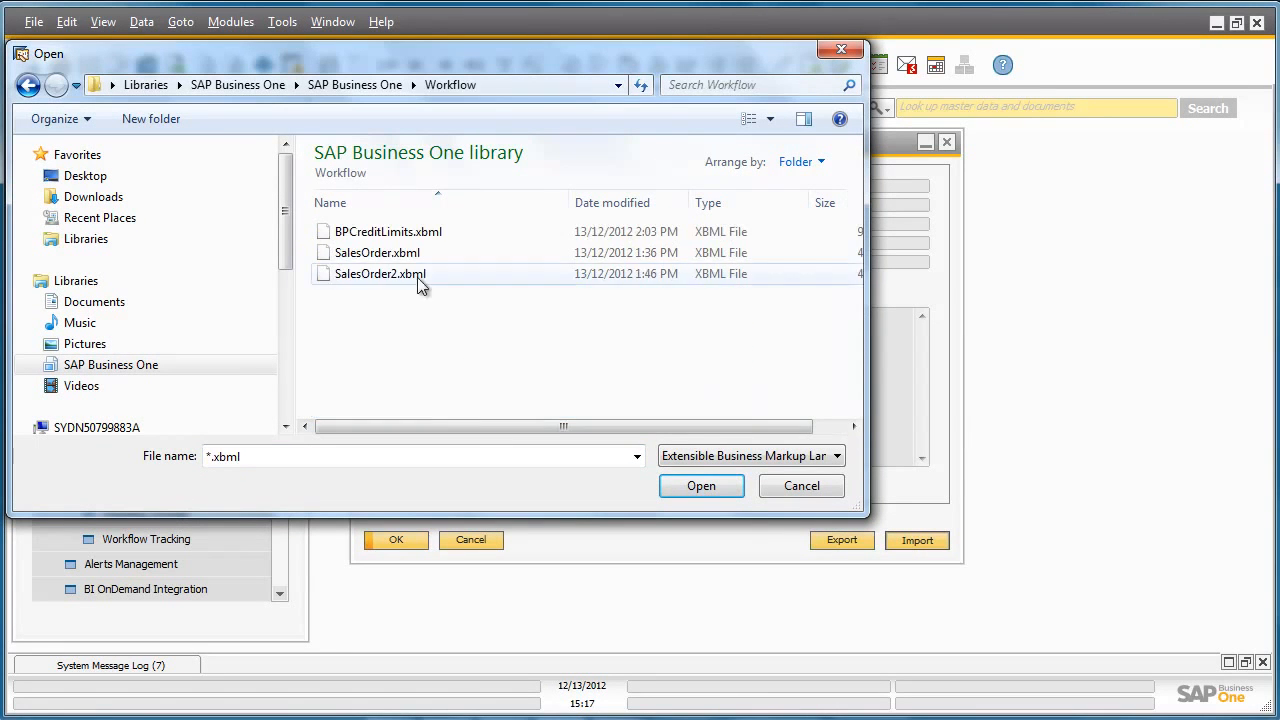
{"action": "double_click", "coordinate": [402, 234]}
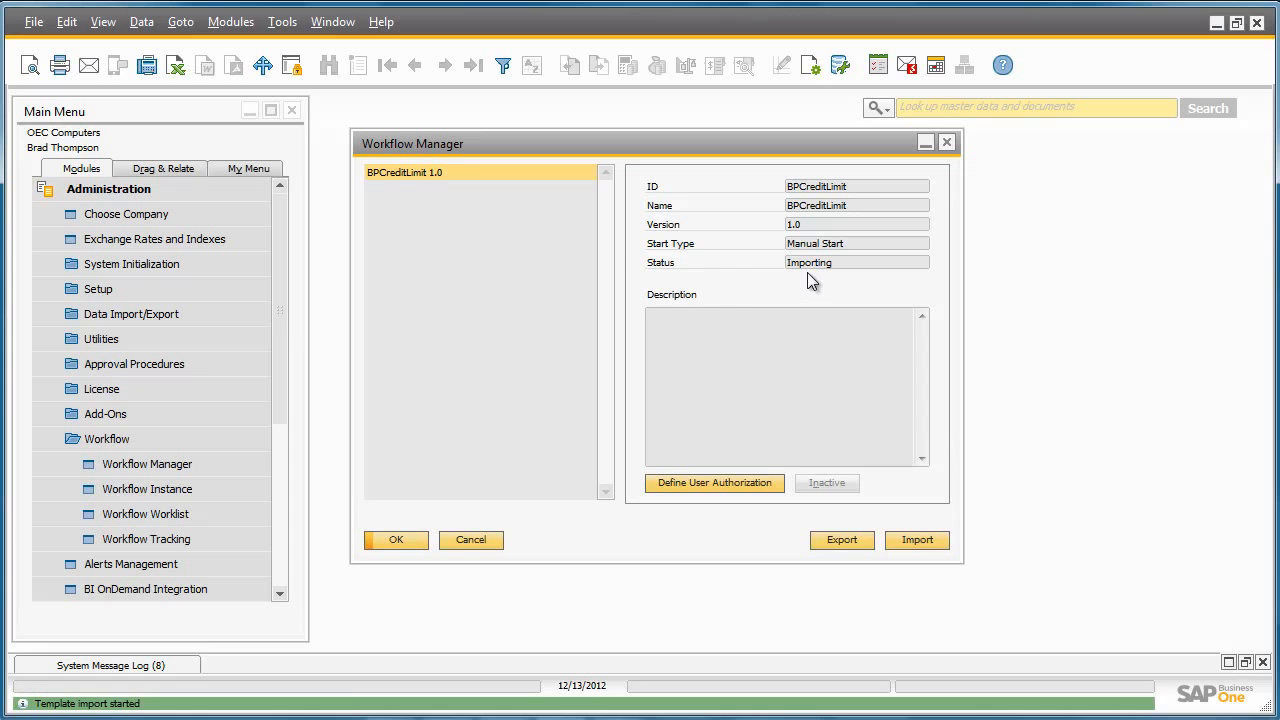
Reopen the Workflow Manager and activate the imported BPCreditLimit template
{"action": "left_click", "coordinate": [411, 540]}
{"action": "left_click", "coordinate": [236, 465]}
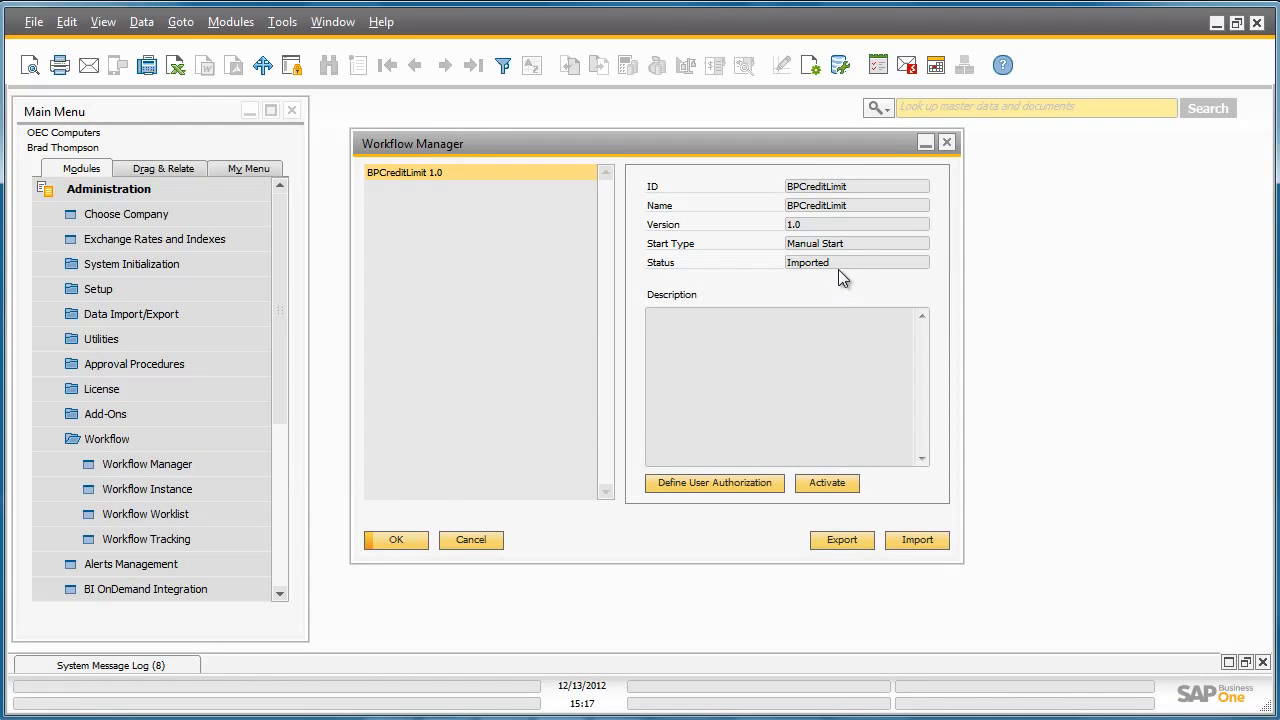
{"action": "left_click", "coordinate": [837, 483]}
{"action": "left_click", "coordinate": [396, 540]}
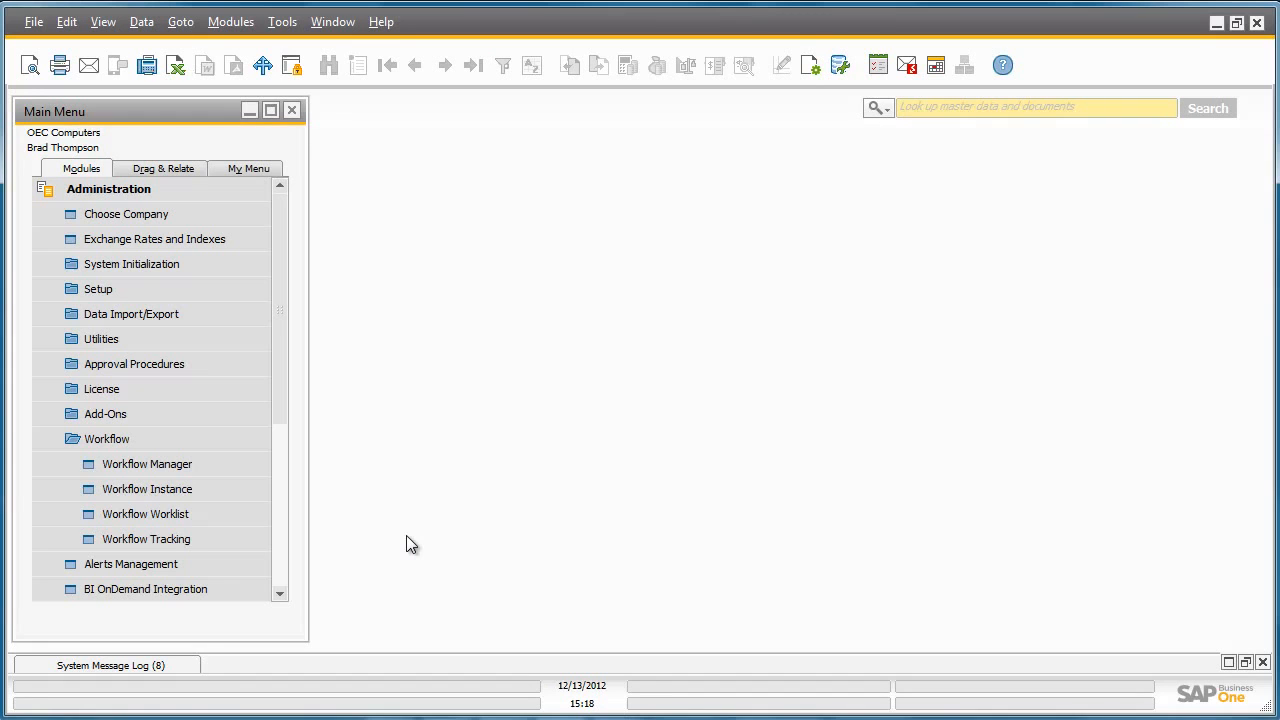
Start a new workflow instance from the BPCreditLimit 1.0 template and close the instance window
{"action": "left_click", "coordinate": [242, 498]}
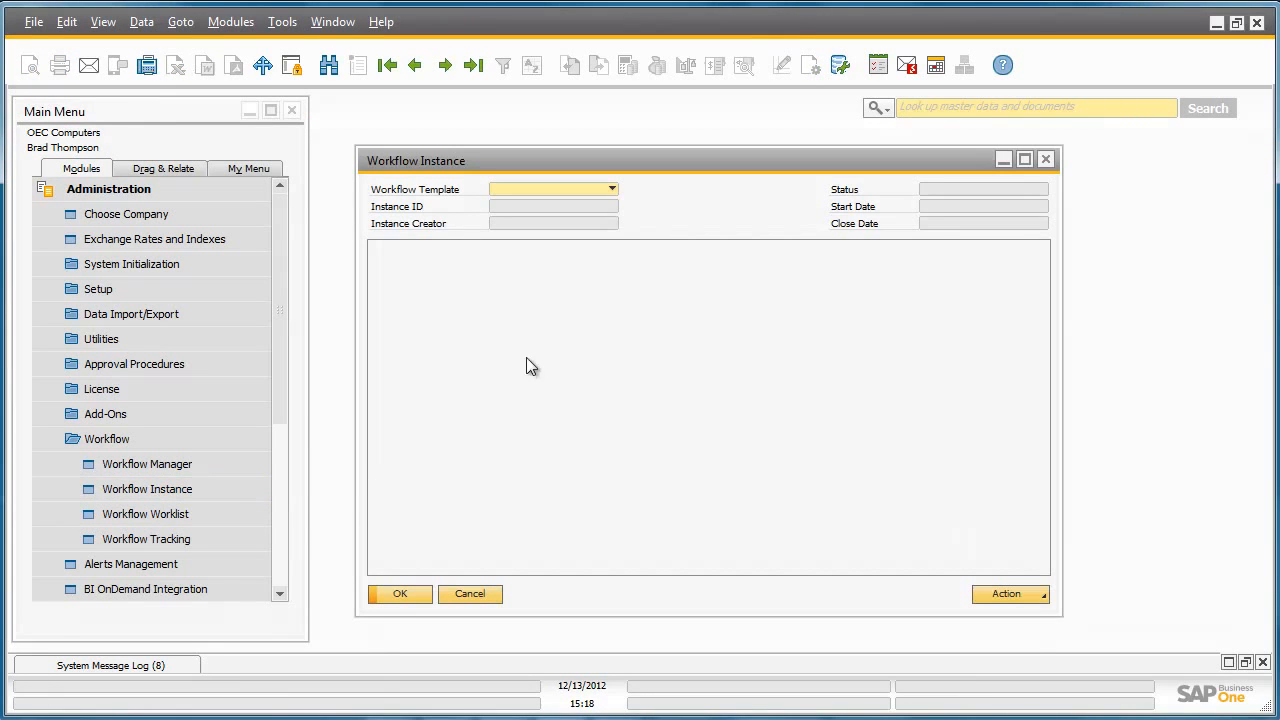
{"action": "left_click", "coordinate": [611, 188]}
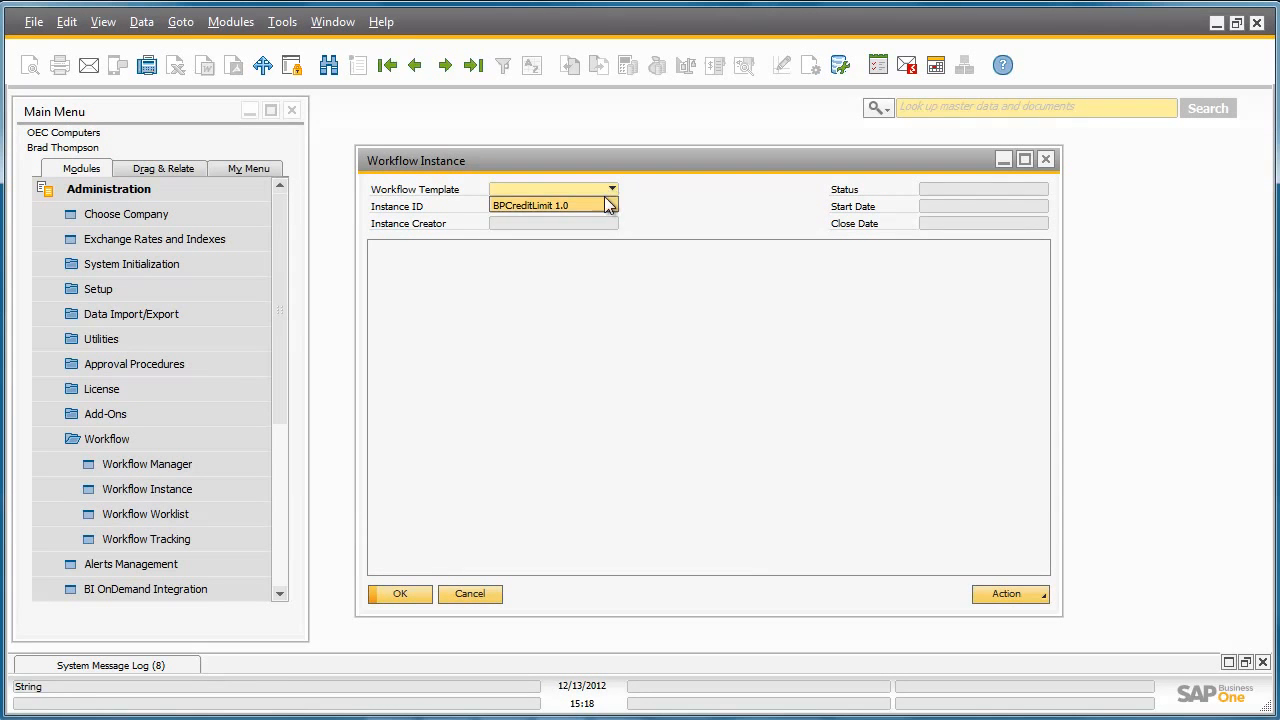
{"action": "left_click", "coordinate": [604, 206]}
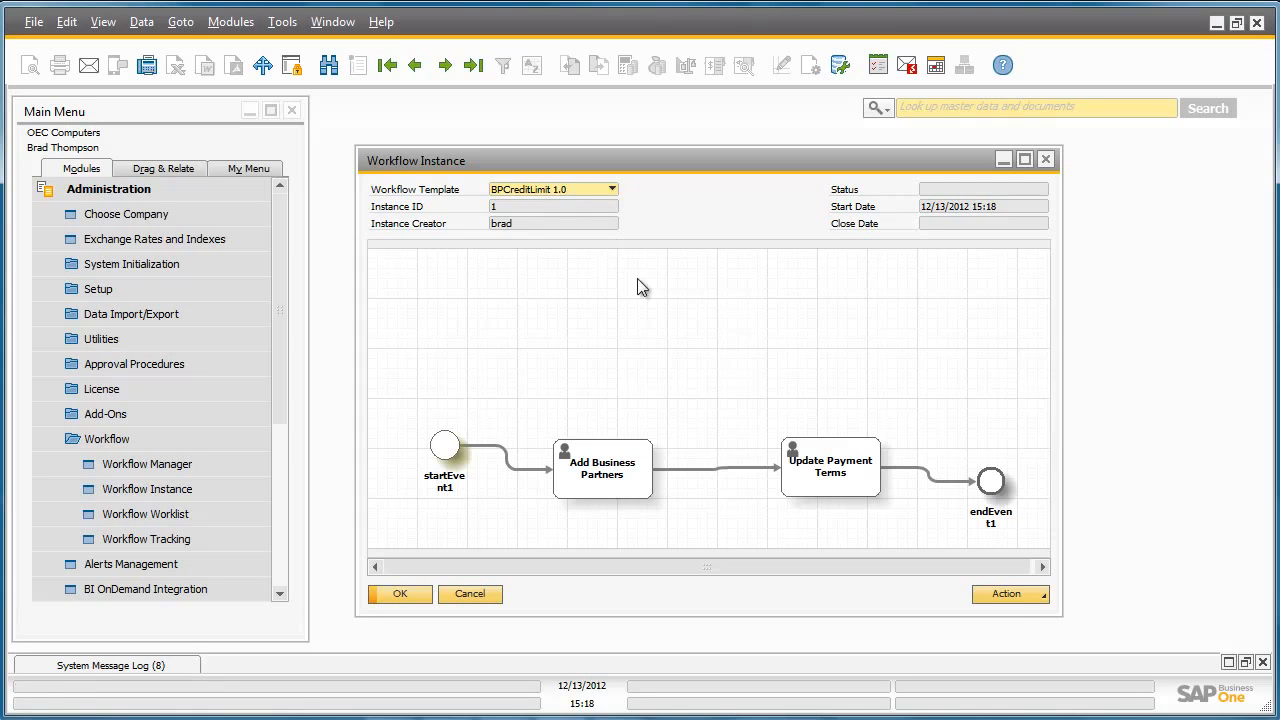
{"action": "left_click", "coordinate": [1012, 594]}
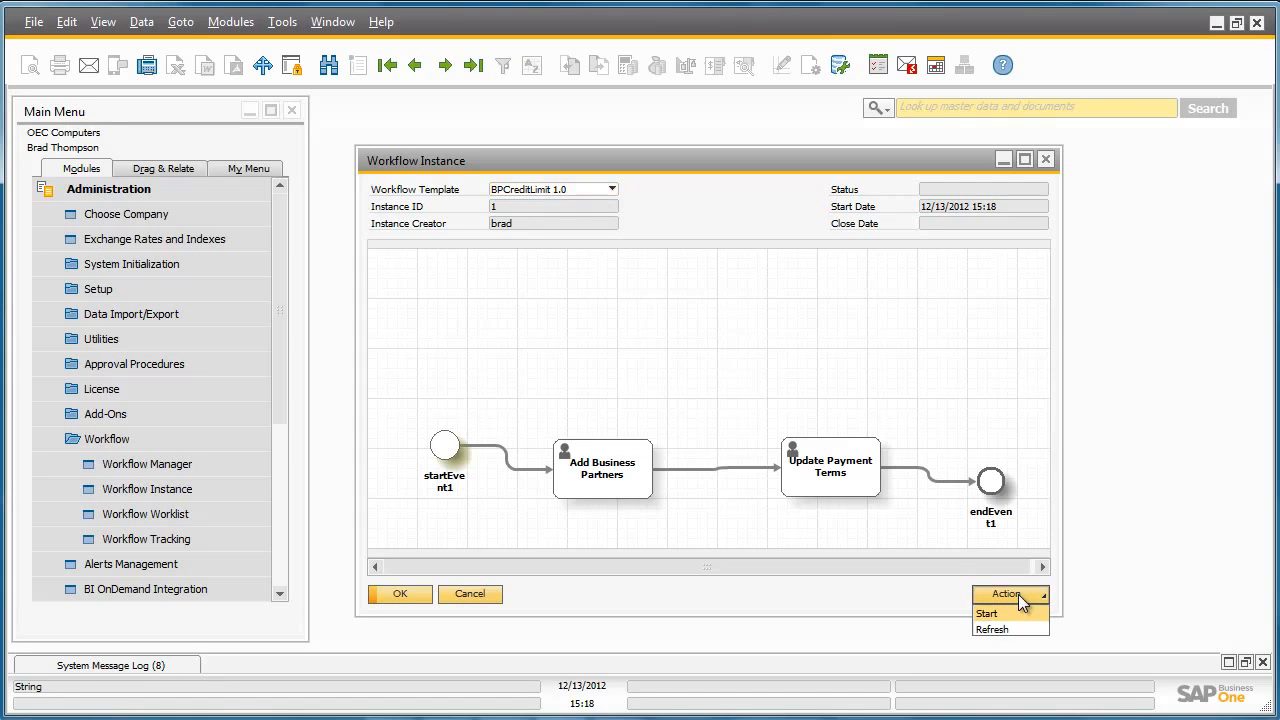
{"action": "left_click", "coordinate": [1021, 613]}
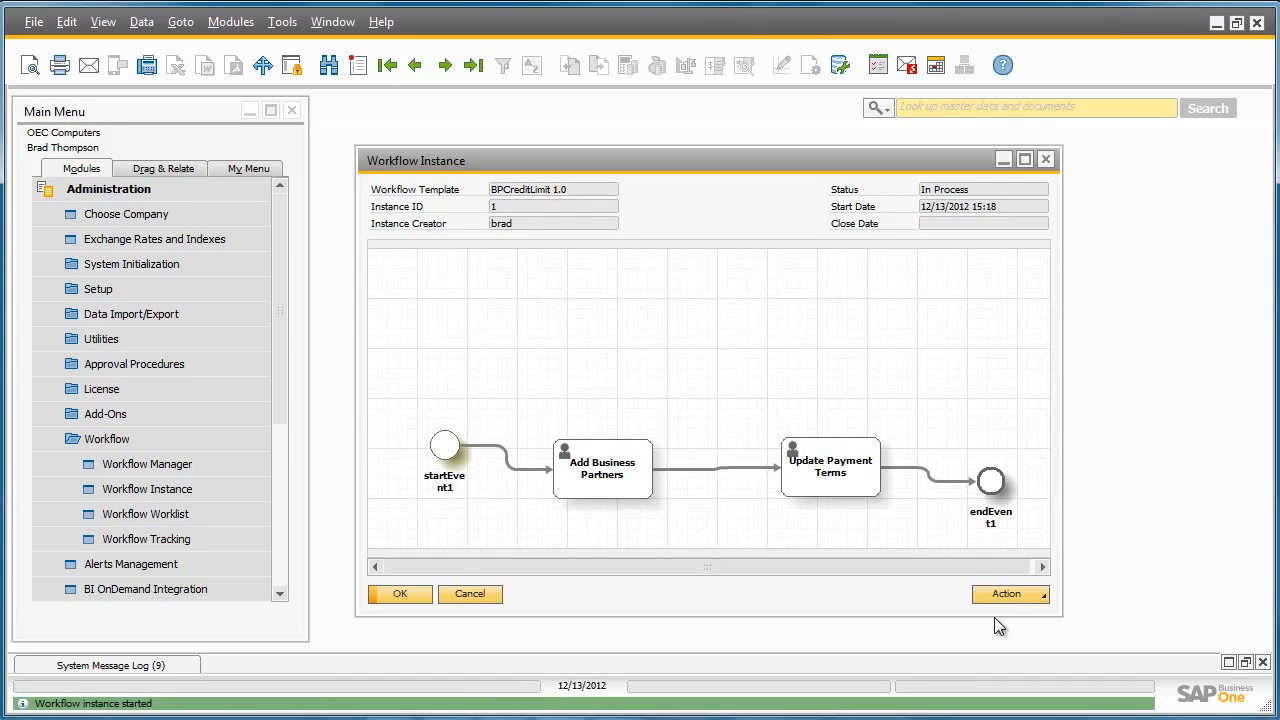
{"action": "left_click", "coordinate": [401, 594]}
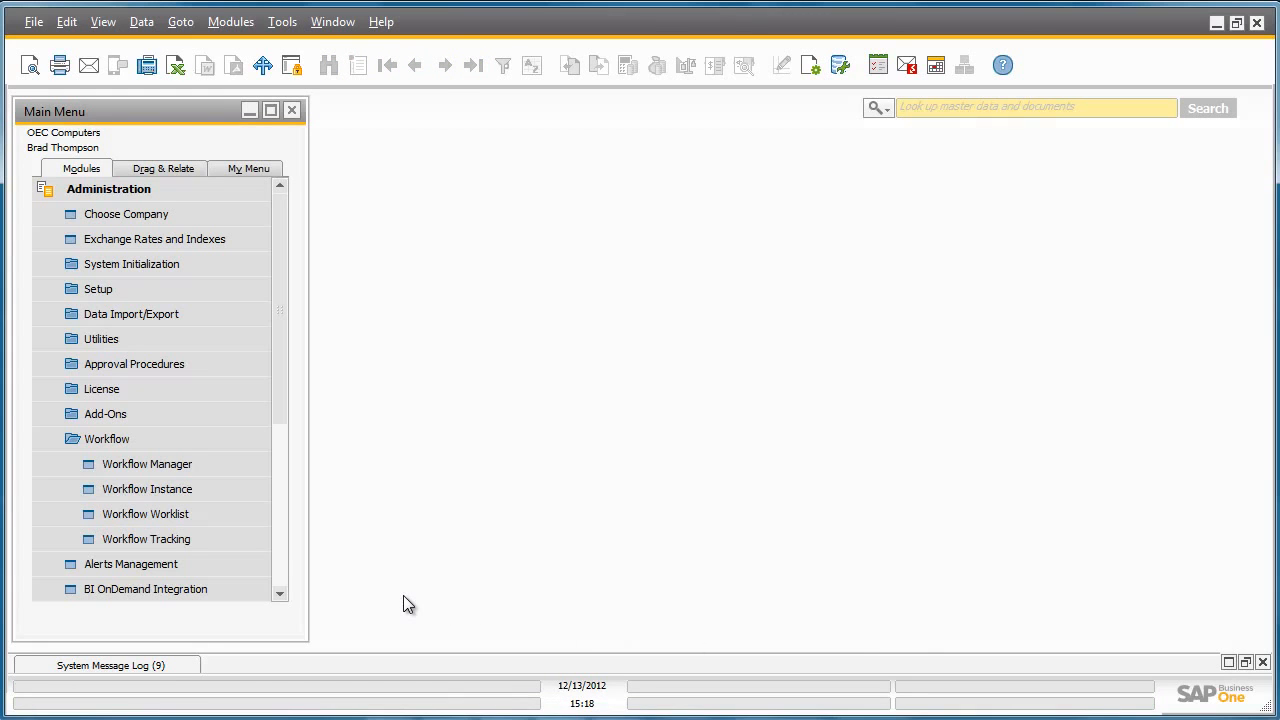
Pick up the Add Business Partners task in the Workflow Worklist
{"action": "left_click", "coordinate": [256, 514]}
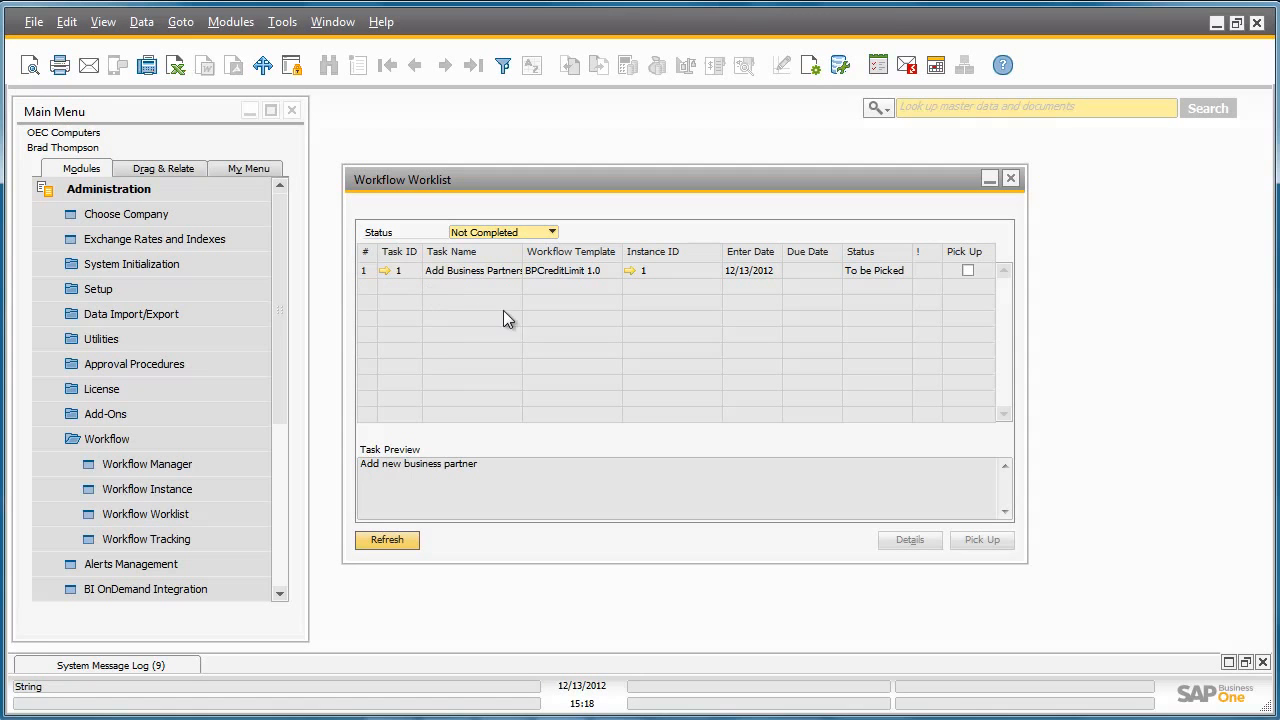
{"action": "left_click", "coordinate": [969, 271]}
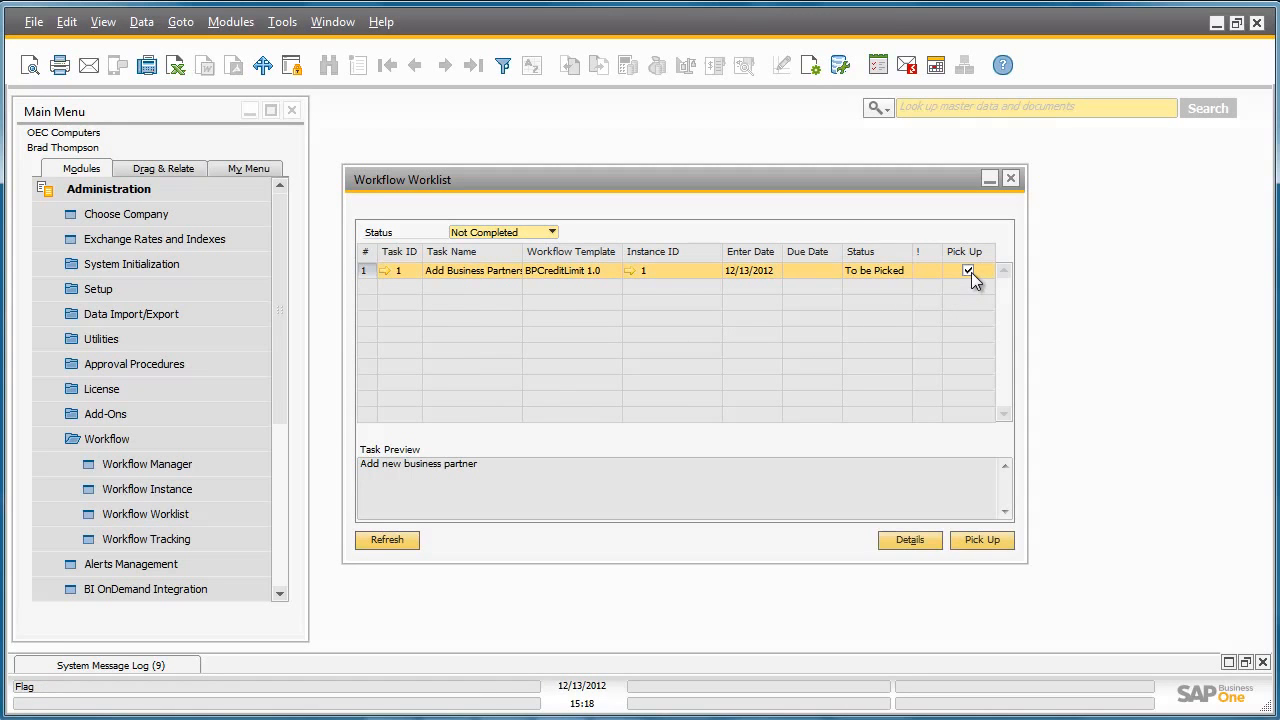
{"action": "left_click", "coordinate": [996, 538]}
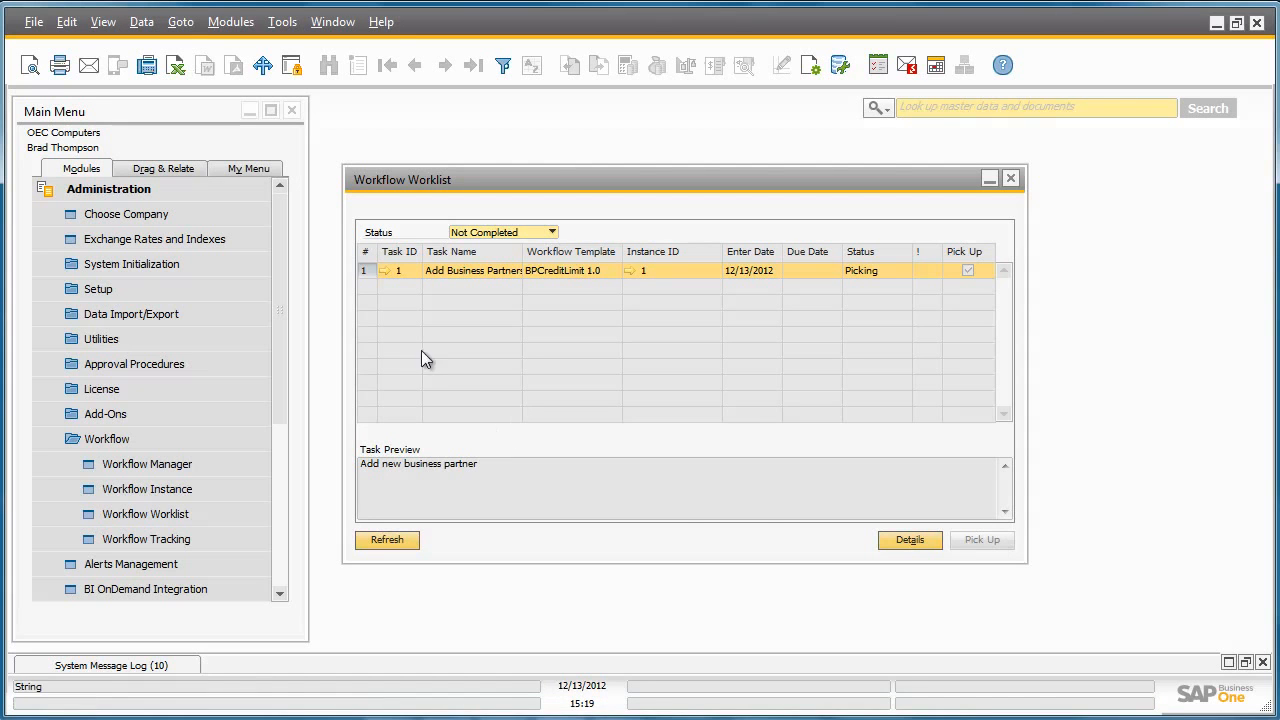
Process the Add Business Partners task by adding a vendor with its code and full name, and refresh the worklist
{"action": "left_click", "coordinate": [384, 270]}
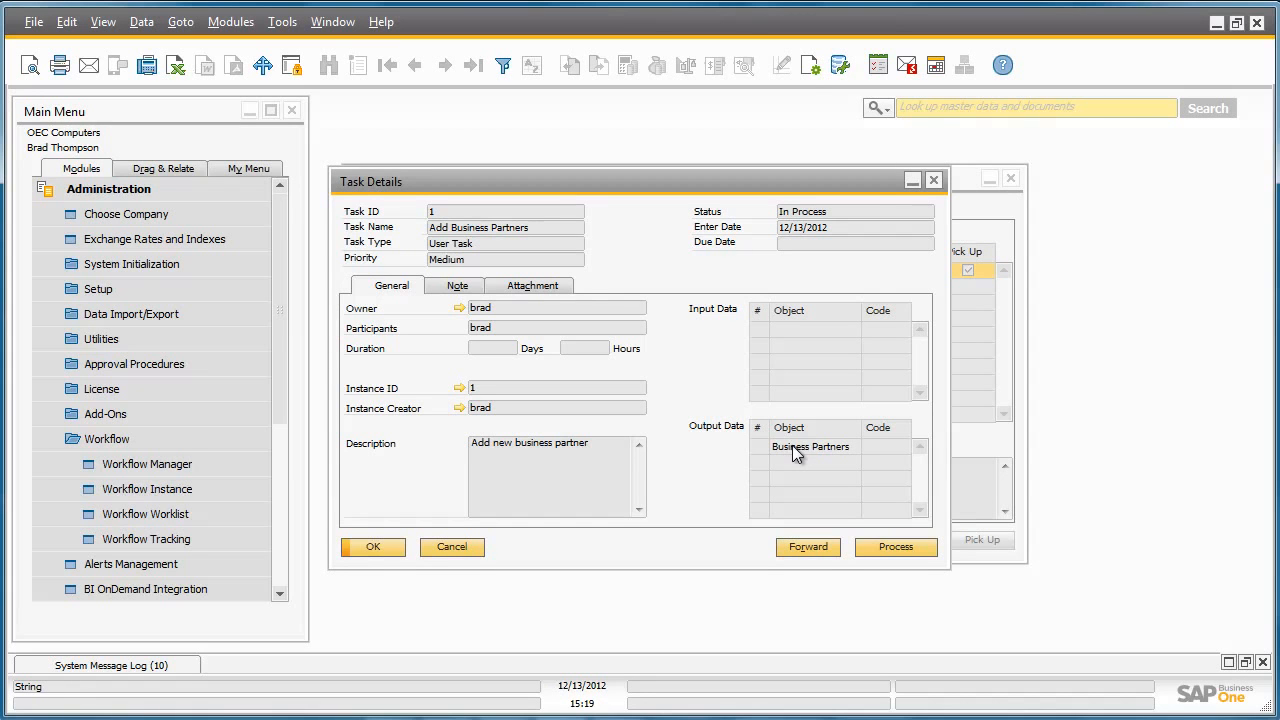
{"action": "left_click", "coordinate": [912, 544]}
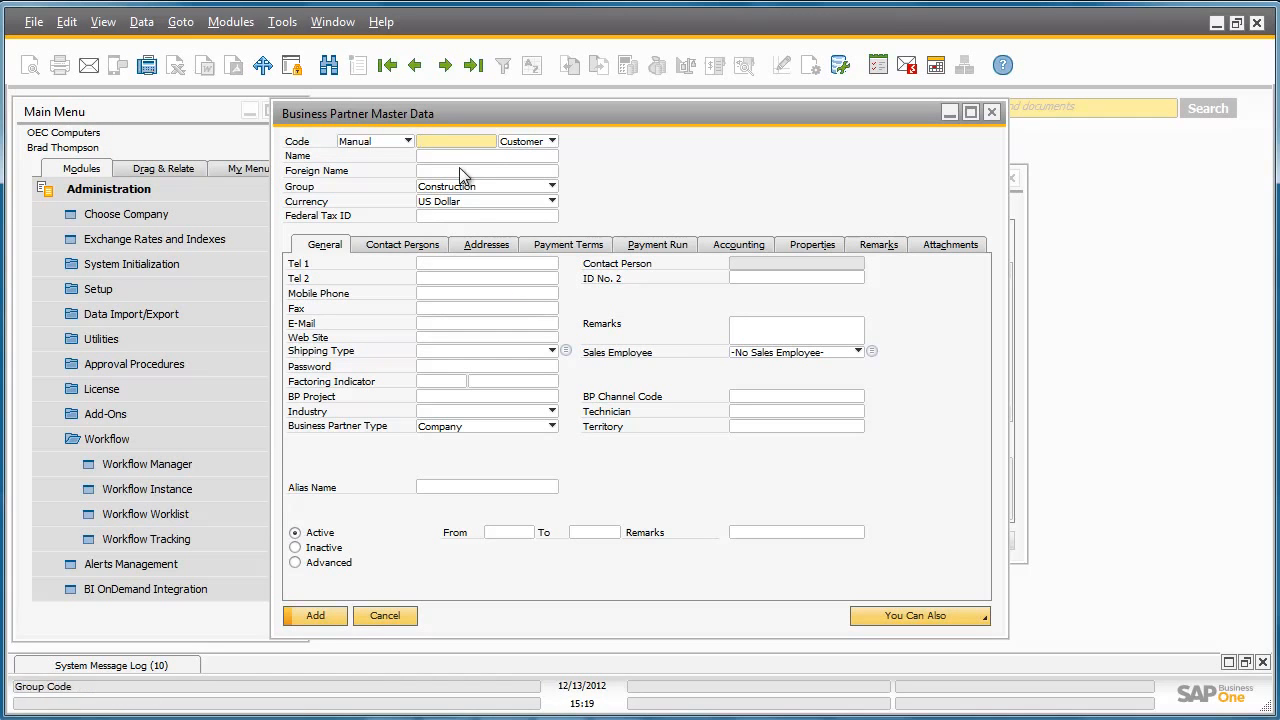
{"action": "type", "text": "T00001"}
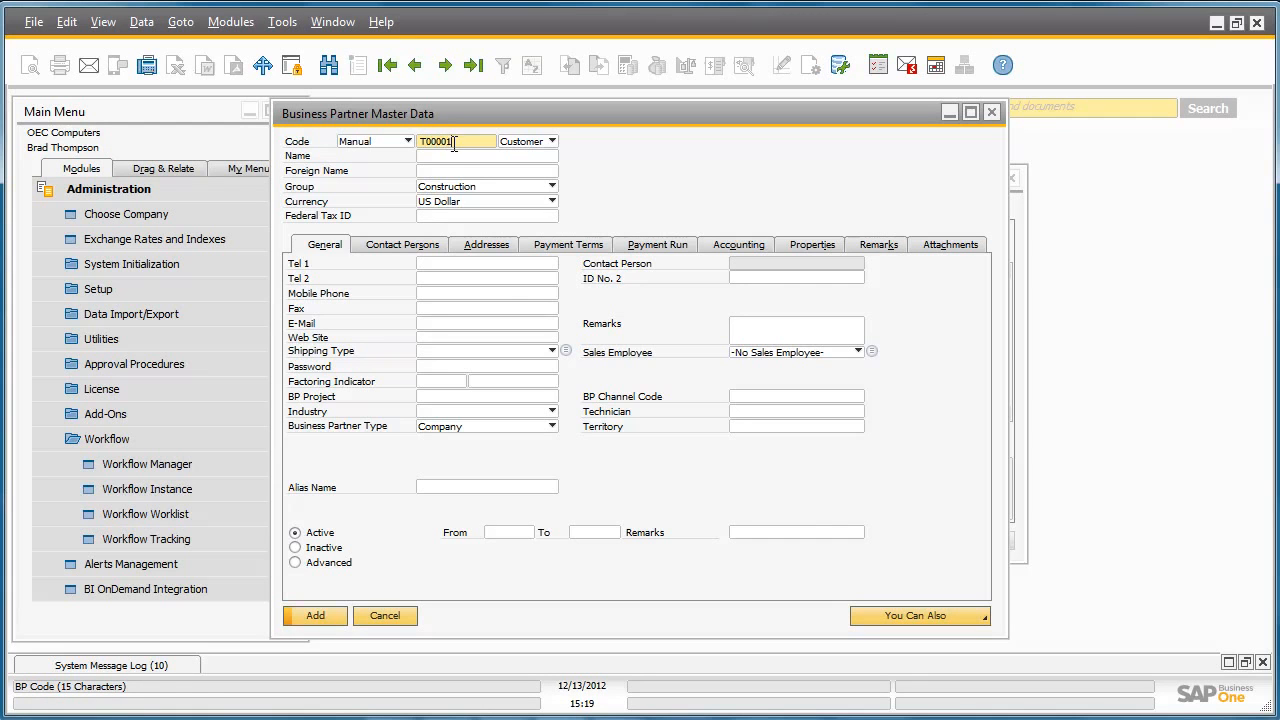
{"action": "key", "text": "Tab"}
{"action": "key", "text": "Down"}
{"action": "key", "text": "Tab"}
{"action": "type", "text": "Terry Davis"}
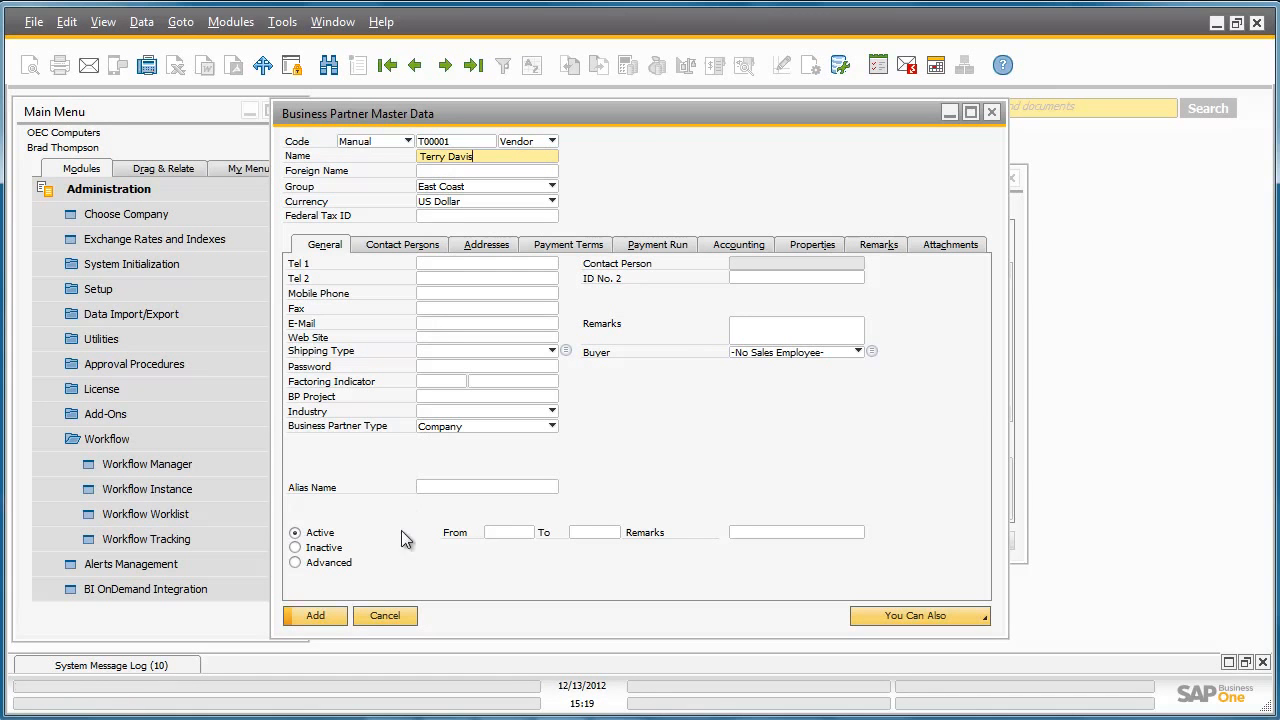
{"action": "left_click", "coordinate": [316, 615]}
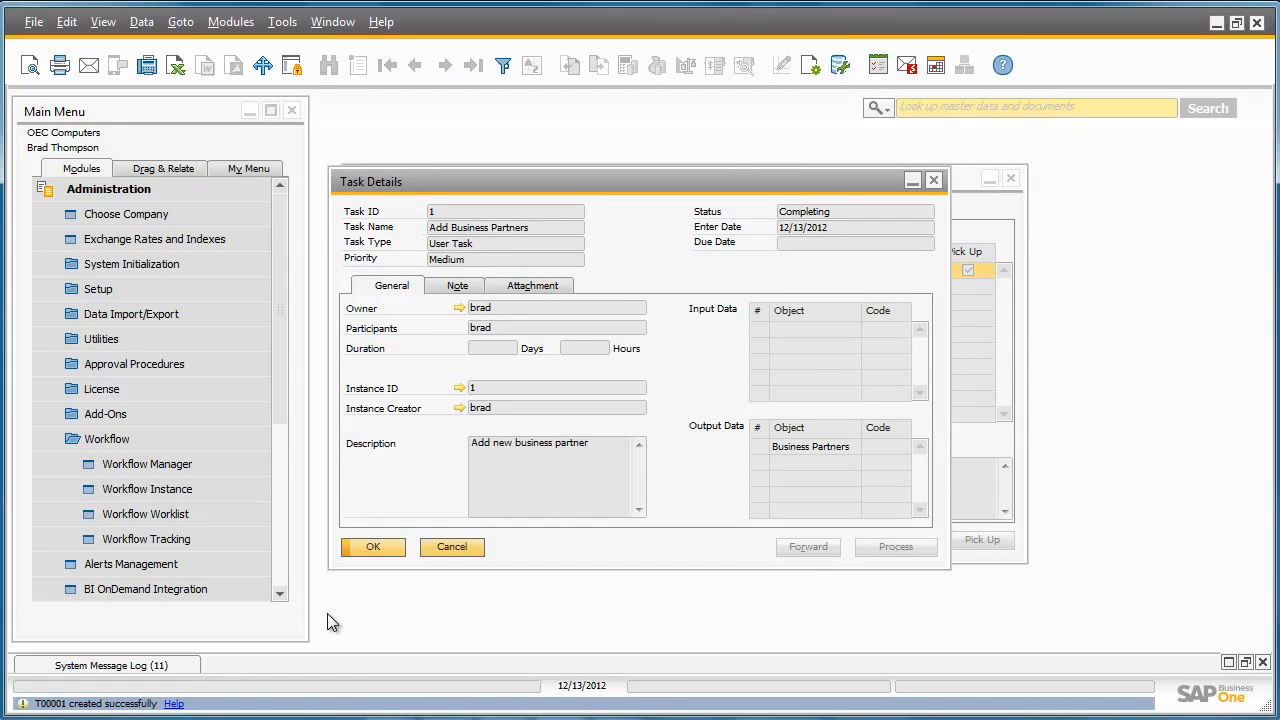
{"action": "left_click", "coordinate": [384, 548]}
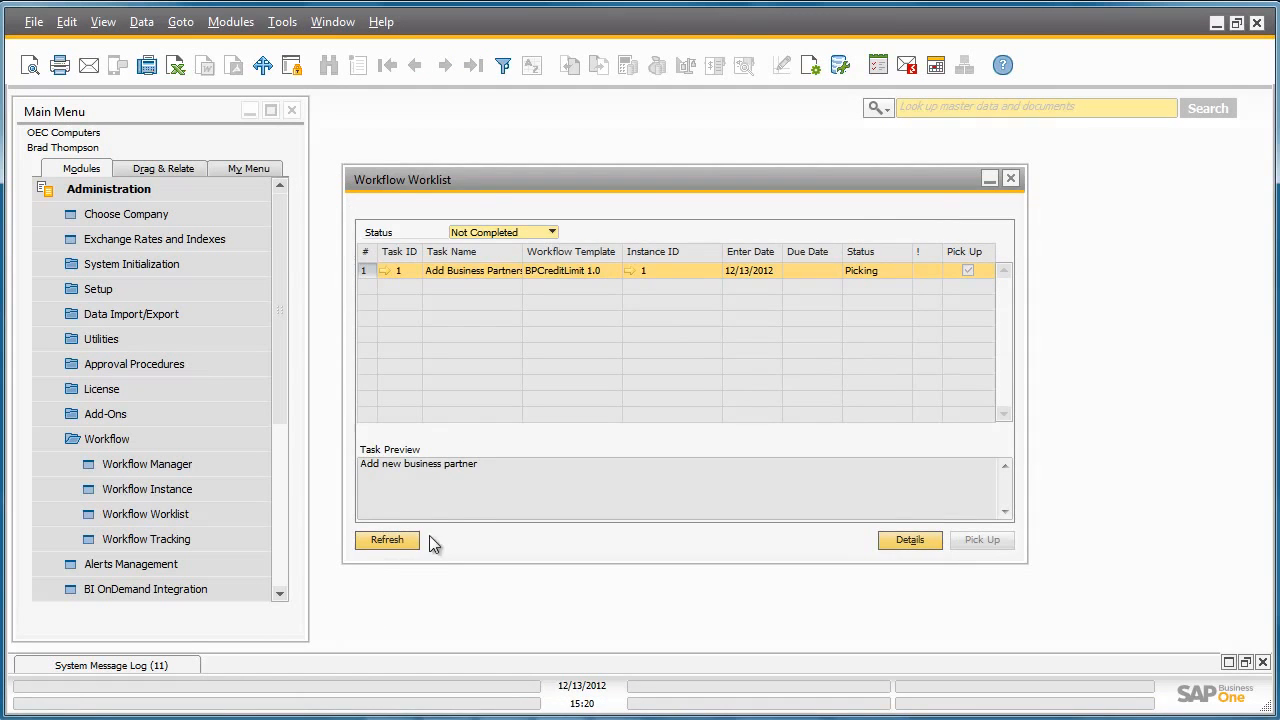
{"action": "left_click", "coordinate": [390, 540]}
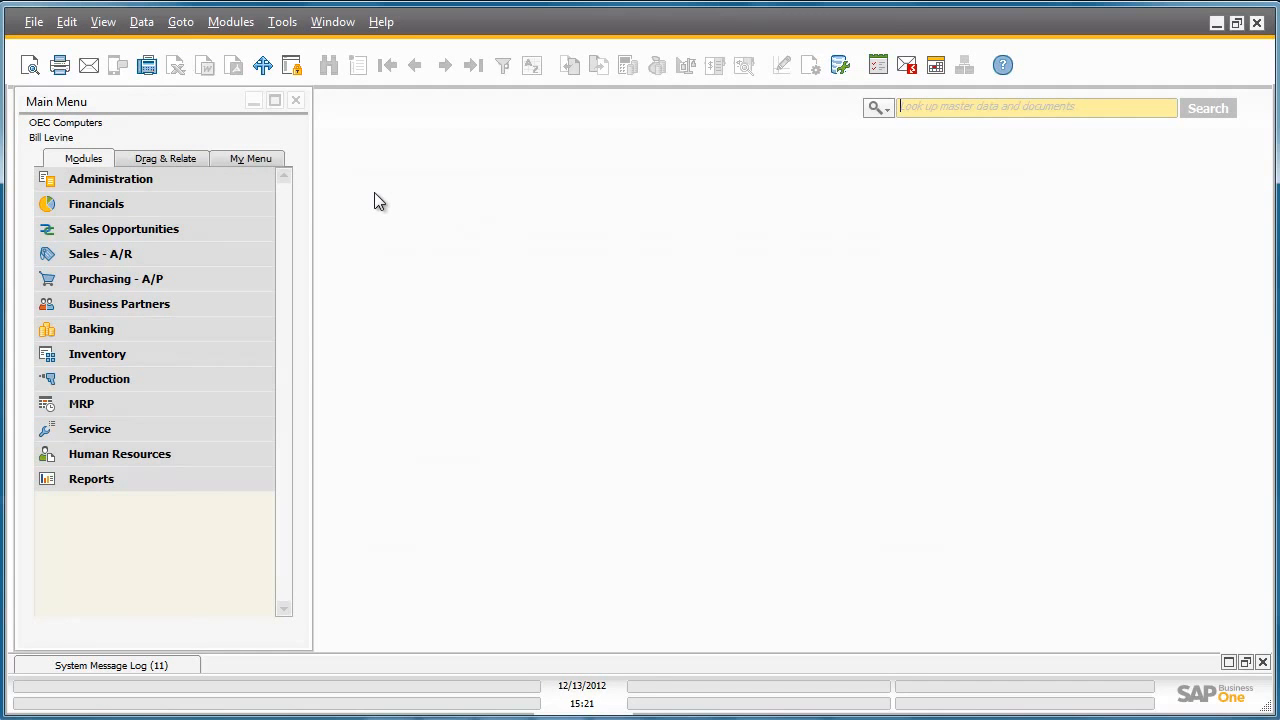
Open the Workflow Worklist under the second user's login and pick up the Update Payment Terms task
{"action": "left_click", "coordinate": [252, 176]}
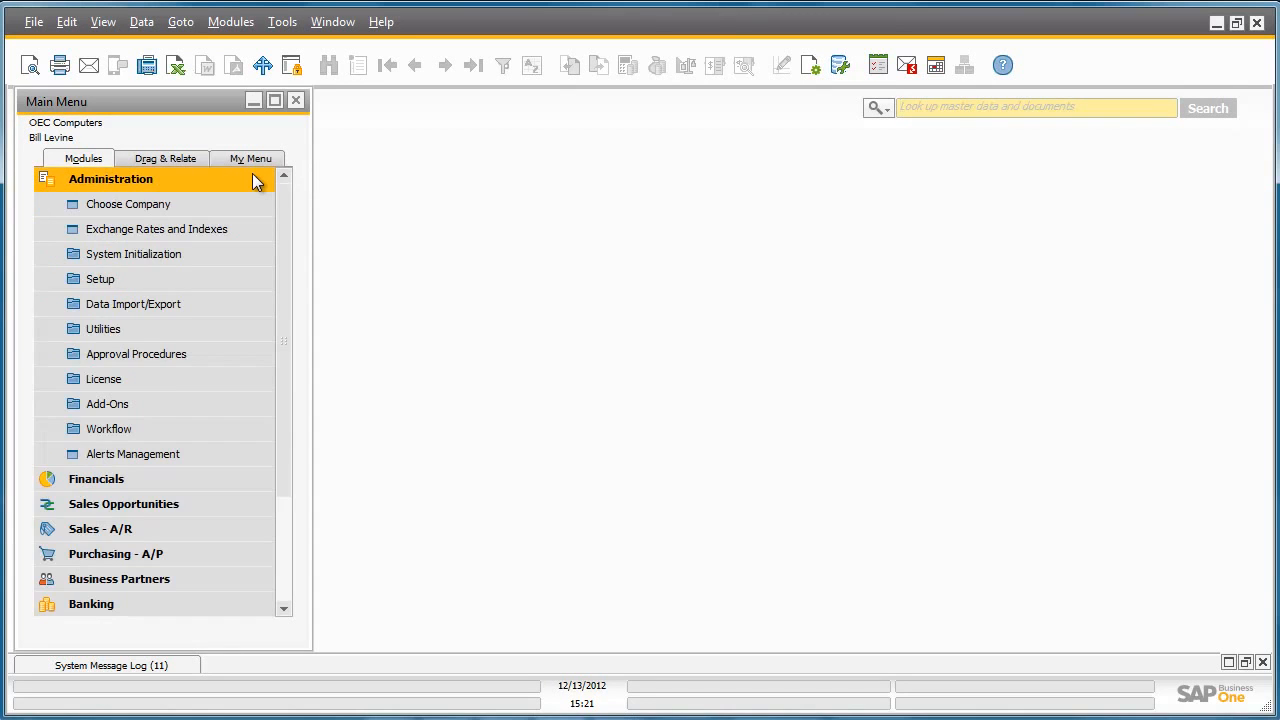
{"action": "left_click", "coordinate": [239, 435]}
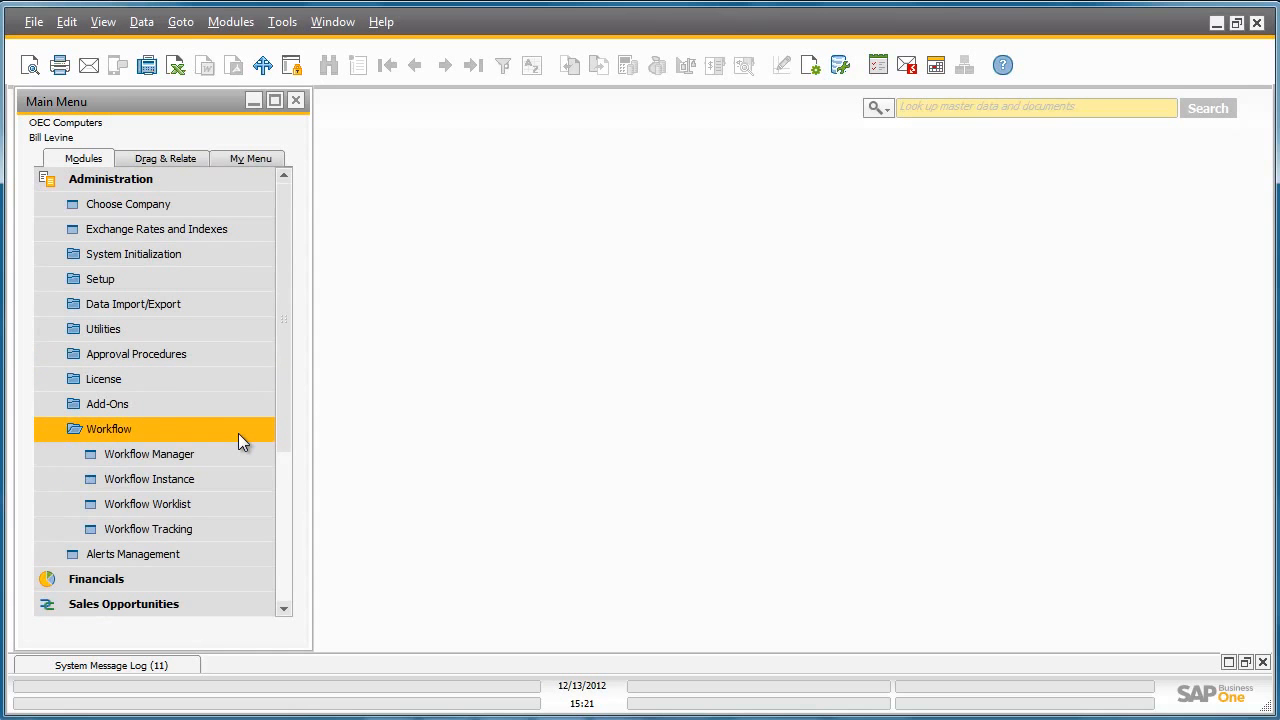
{"action": "left_click", "coordinate": [244, 505]}
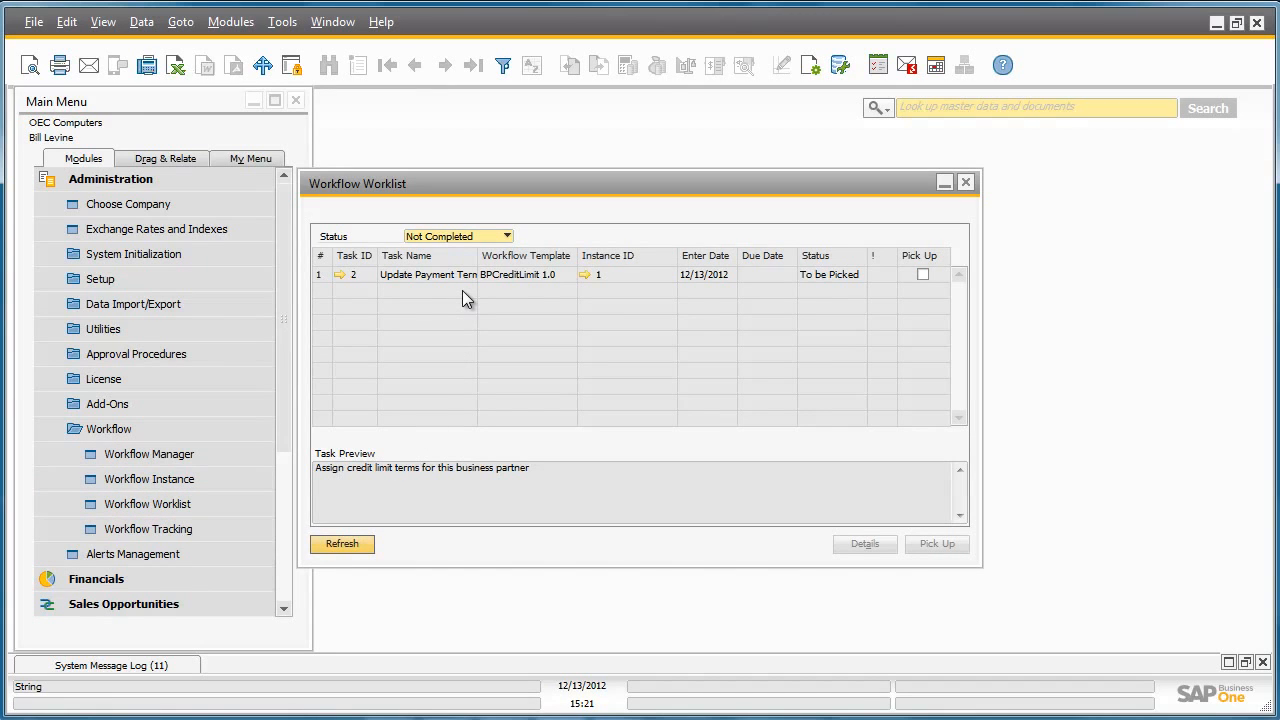
{"action": "left_click", "coordinate": [921, 276]}
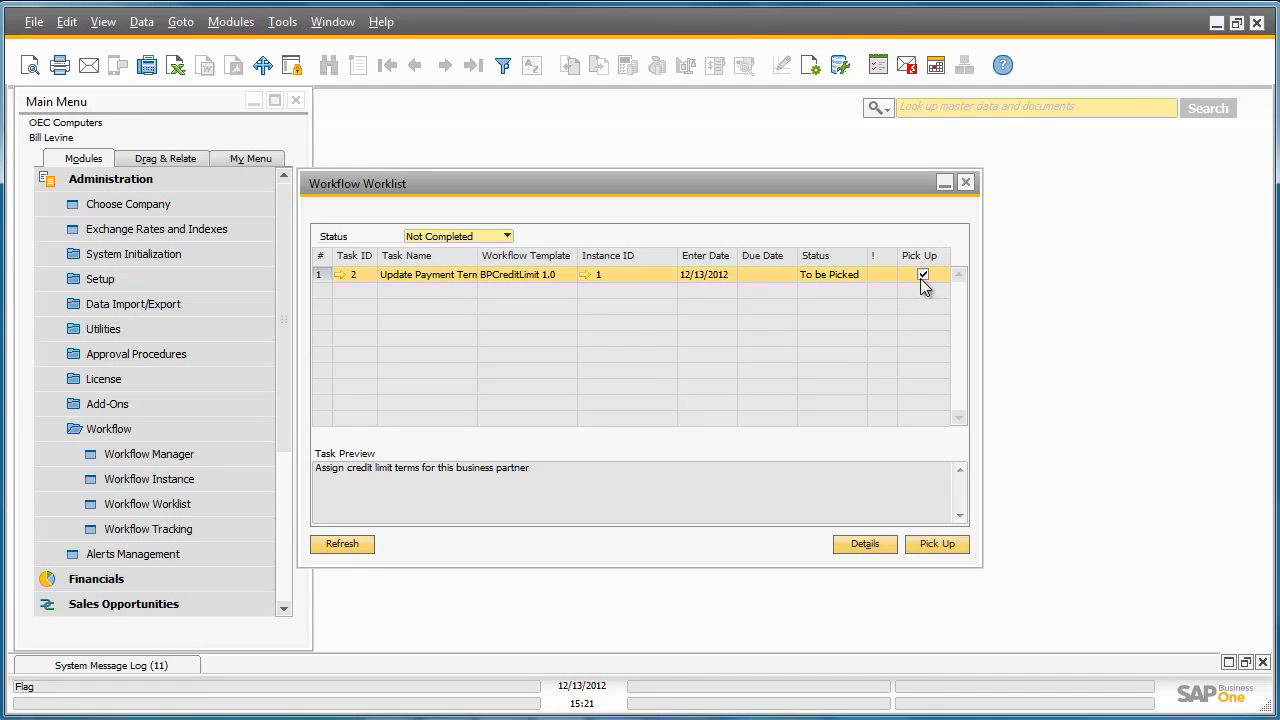
{"action": "left_click", "coordinate": [937, 544]}
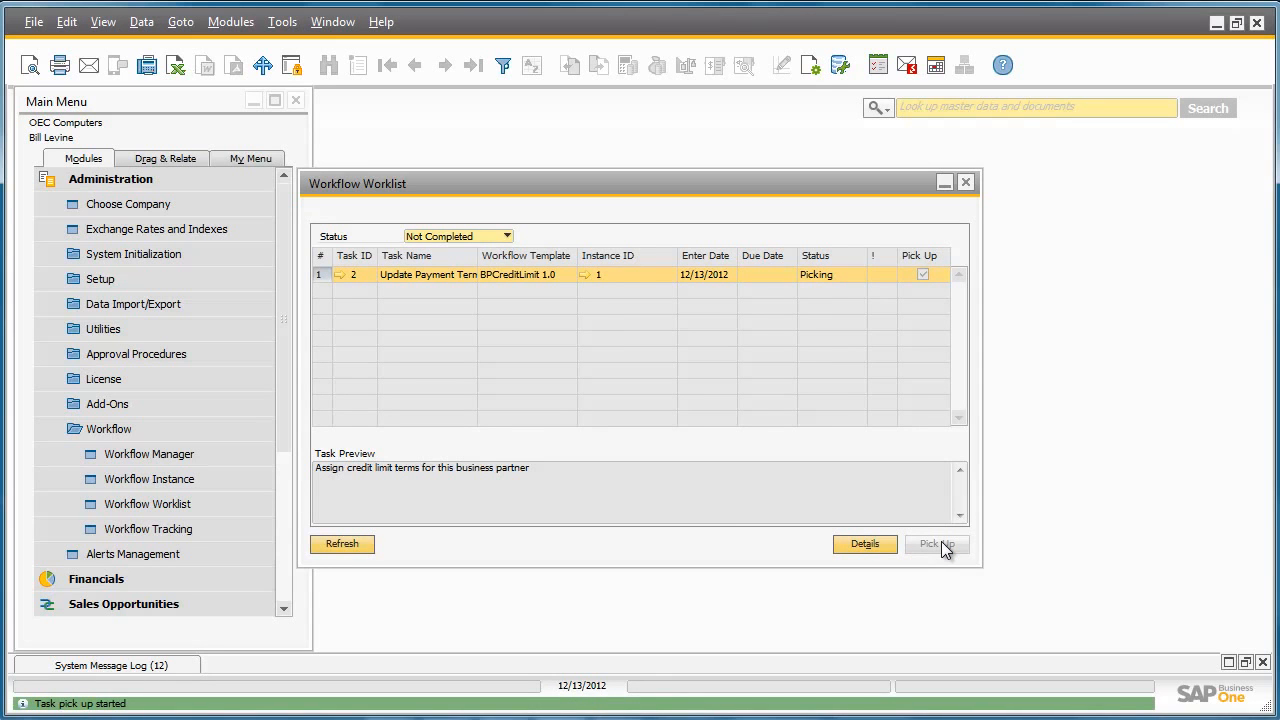
Process the Update Payment Terms task by setting the business partner's credit limit to 10,000 and saving the record
{"action": "left_click", "coordinate": [338, 275]}
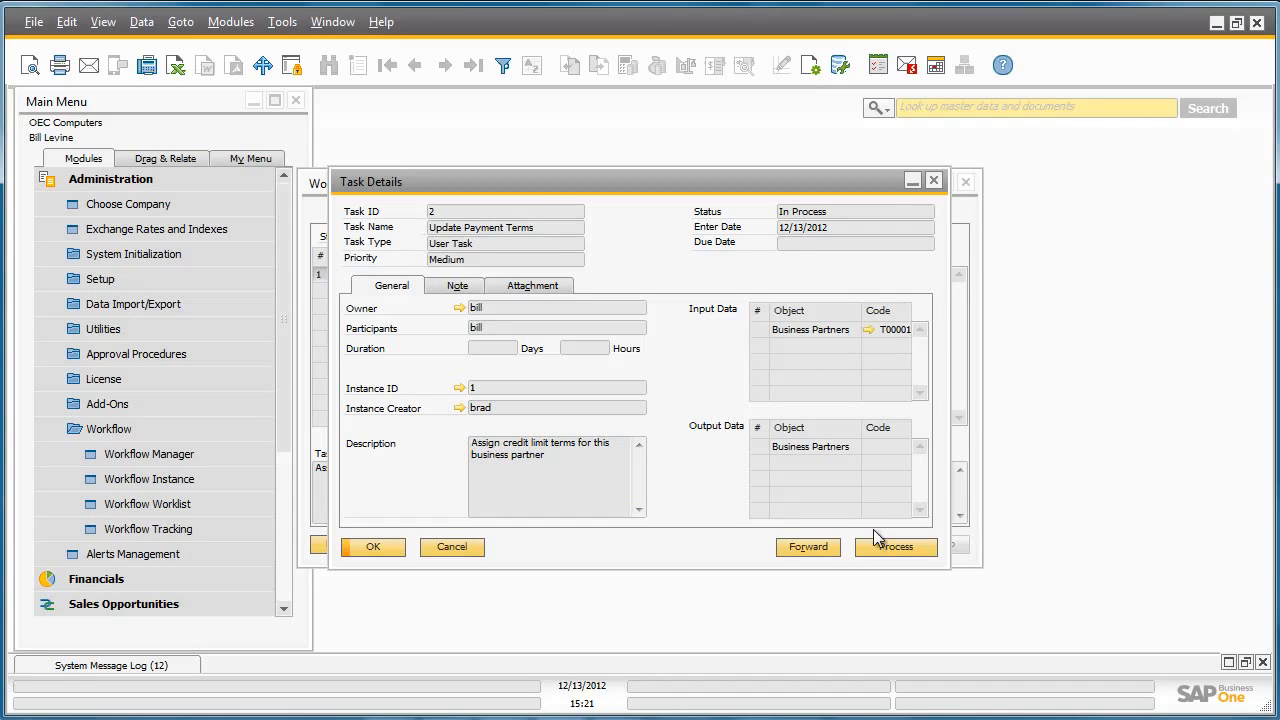
{"action": "left_click", "coordinate": [905, 547]}
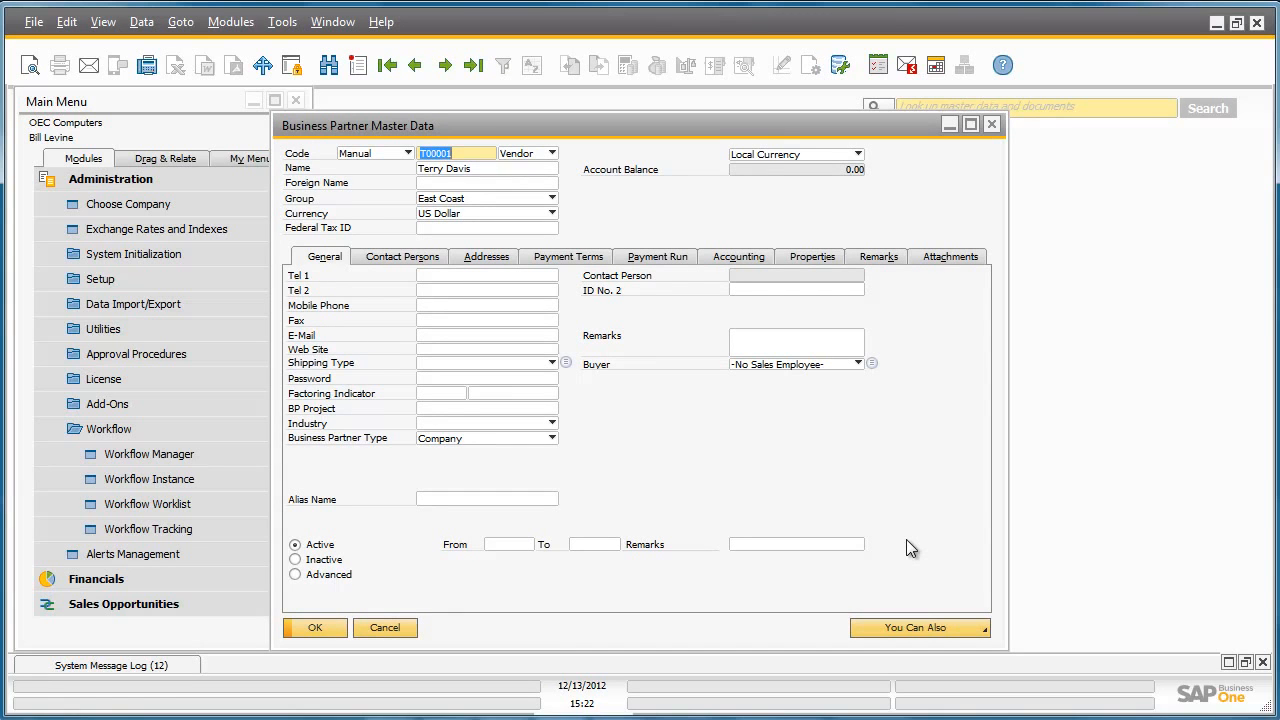
{"action": "left_click", "coordinate": [574, 258]}
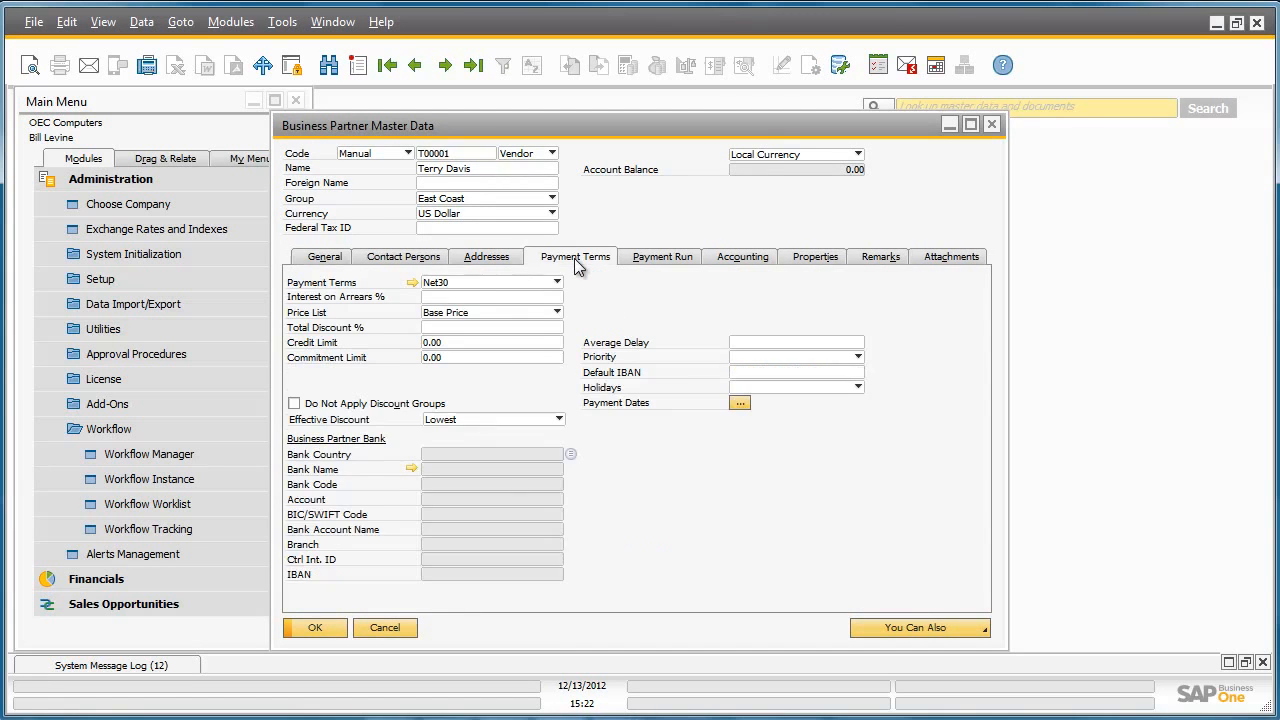
{"action": "left_click", "coordinate": [472, 341]}
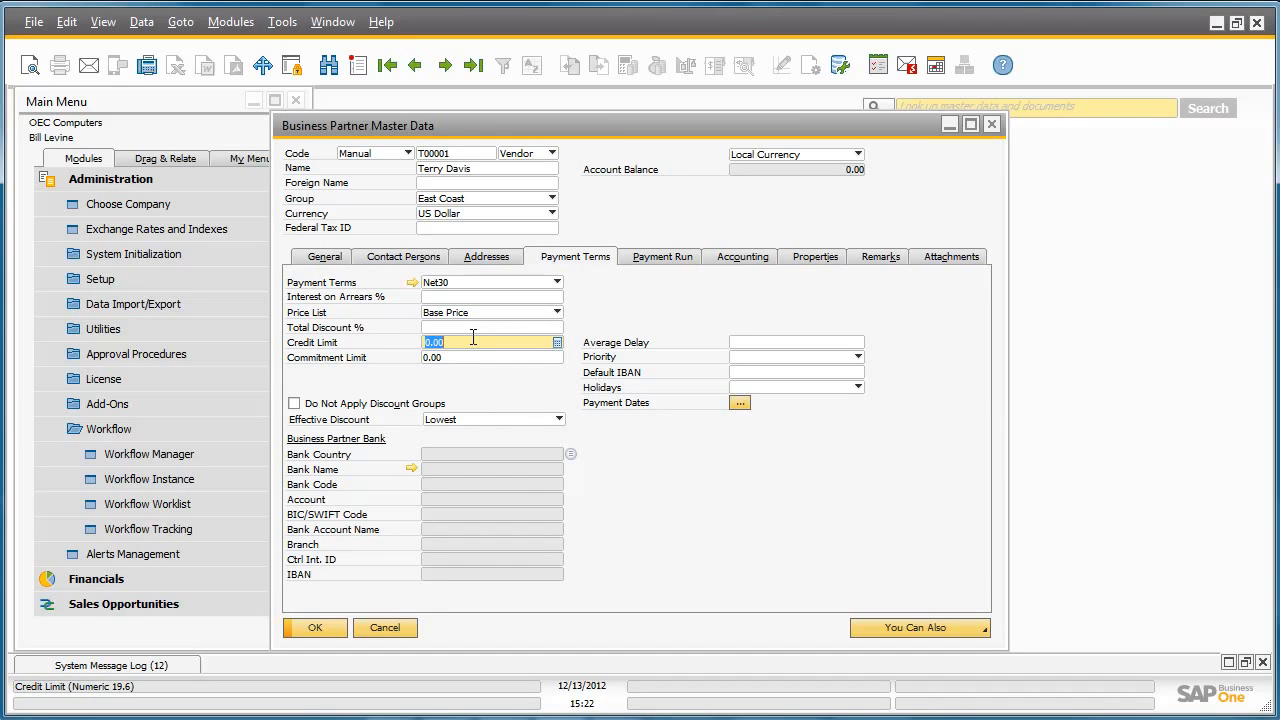
{"action": "type", "text": "10000"}
{"action": "key", "text": "Tab"}
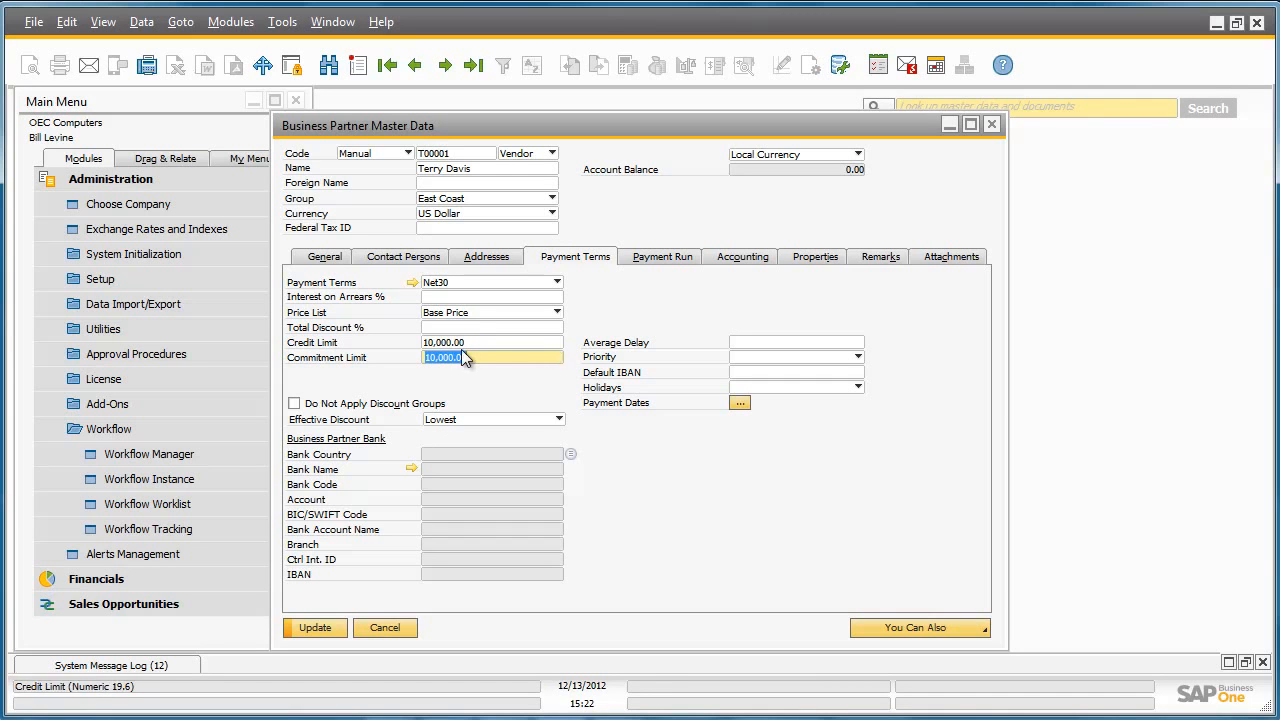
{"action": "left_click", "coordinate": [323, 628]}
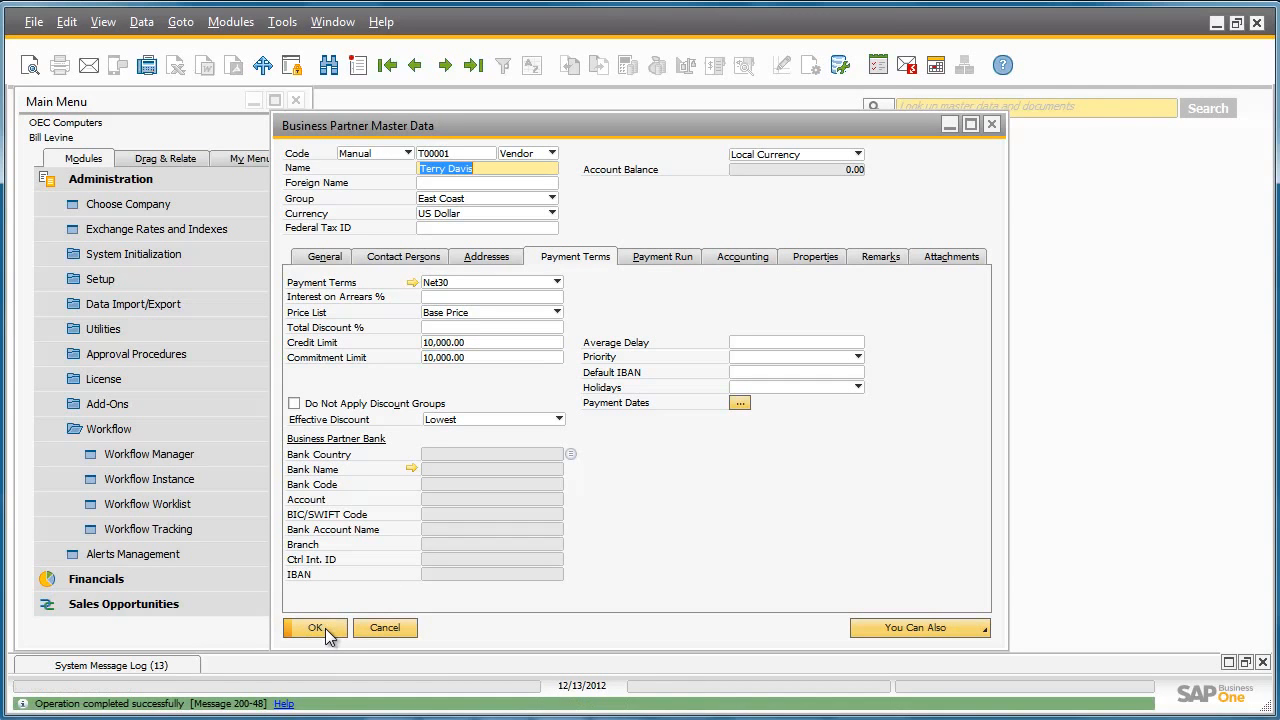
Close the business partner record and the task details, and refresh the Workflow Worklist
{"action": "left_click", "coordinate": [325, 628]}
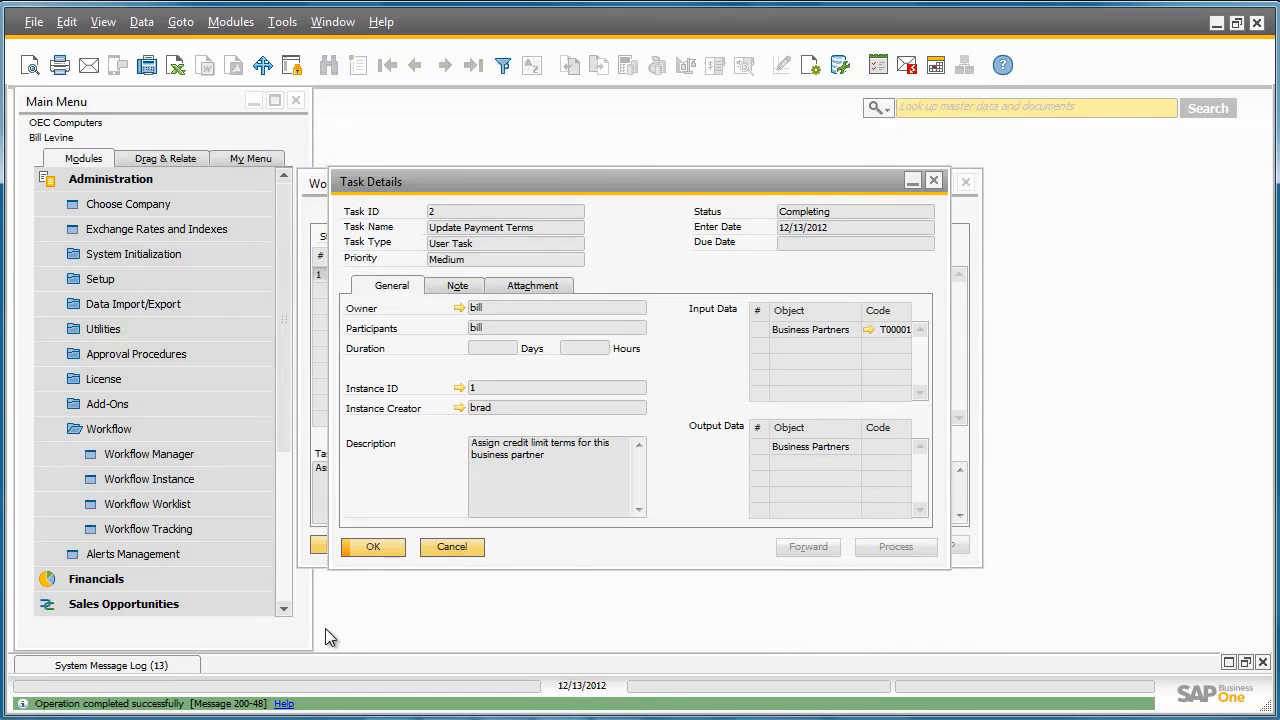
{"action": "left_click", "coordinate": [372, 547]}
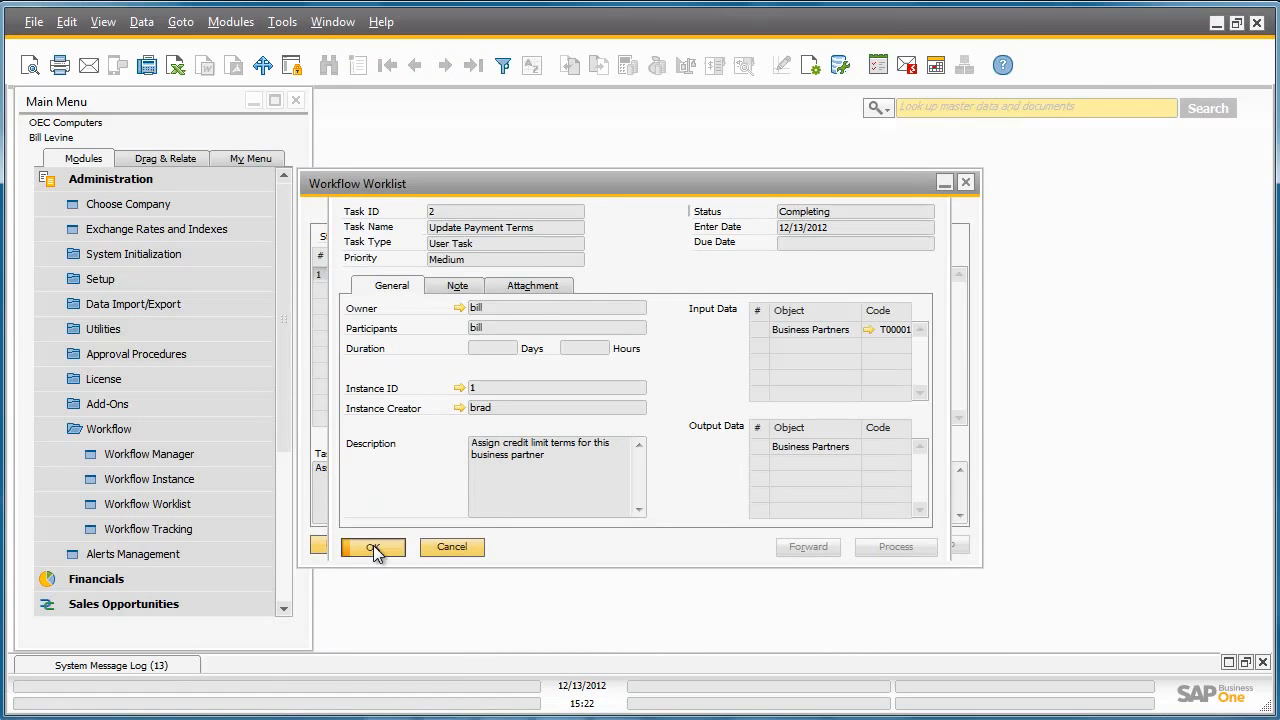
{"action": "left_click", "coordinate": [345, 547]}
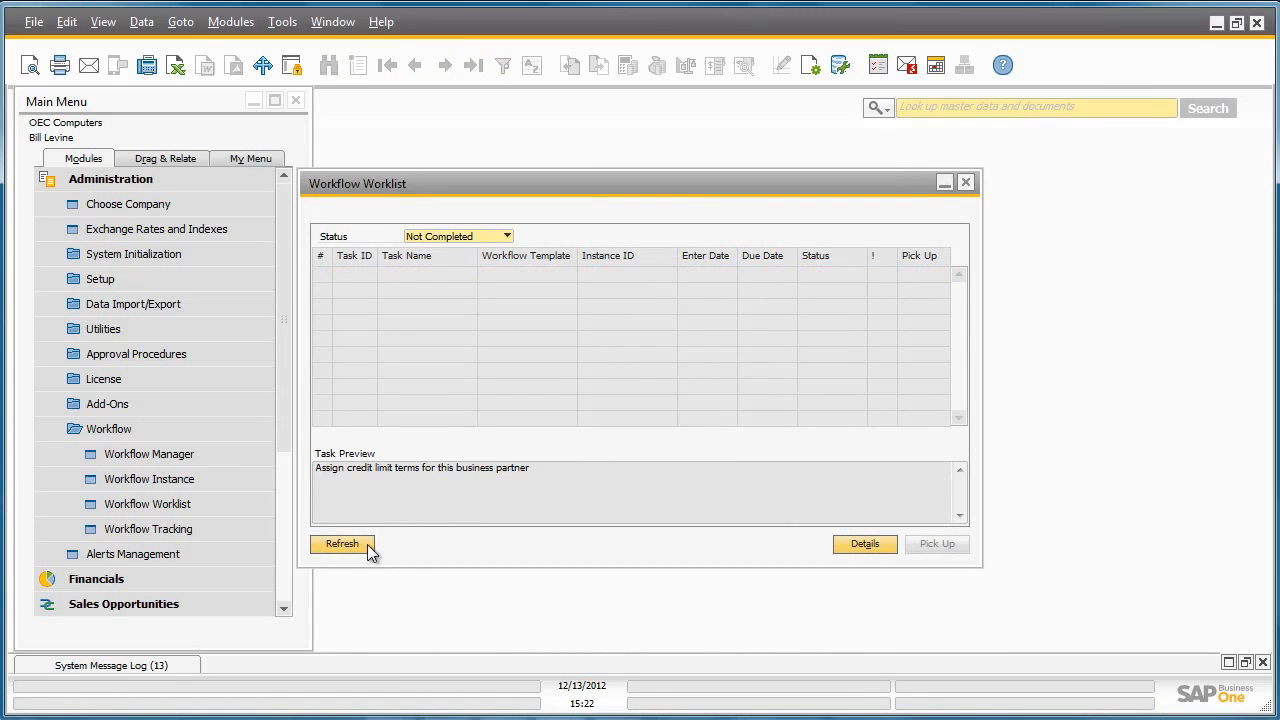